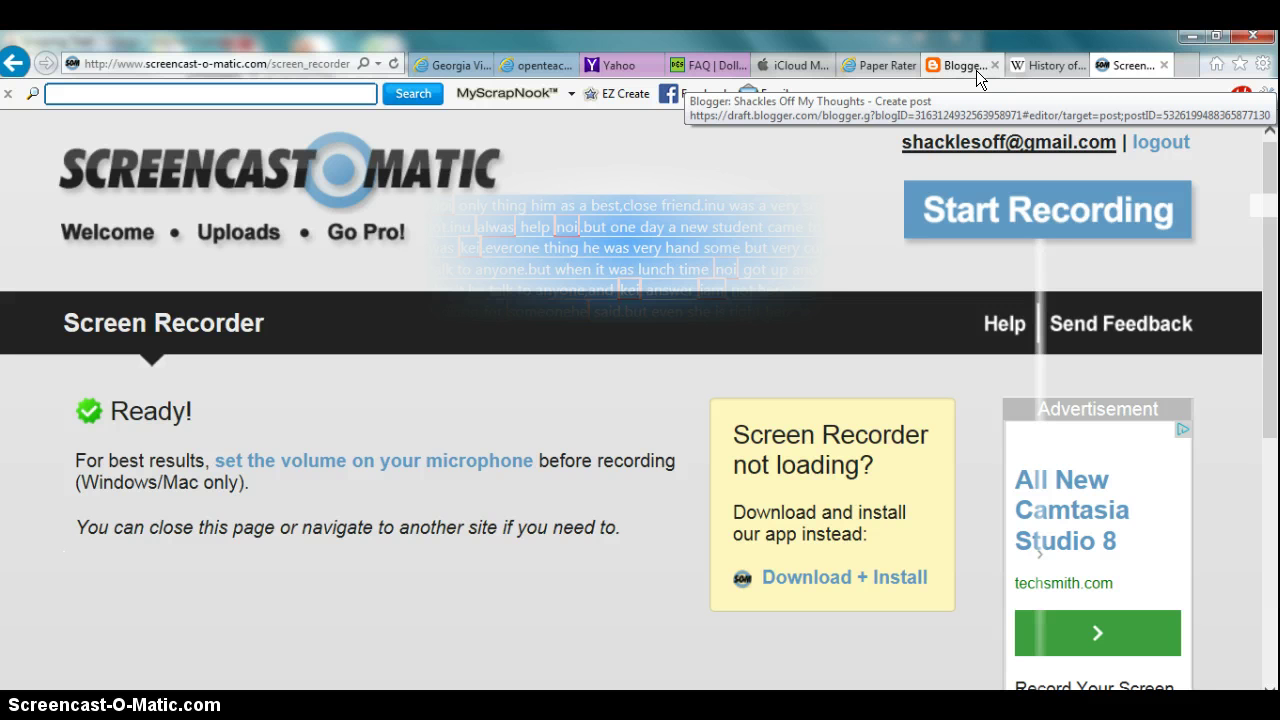
# Step: Switch to the tab showing the student's graded Rough Draft Crucible Essay in GradeMark
pyautogui.click(528, 64)
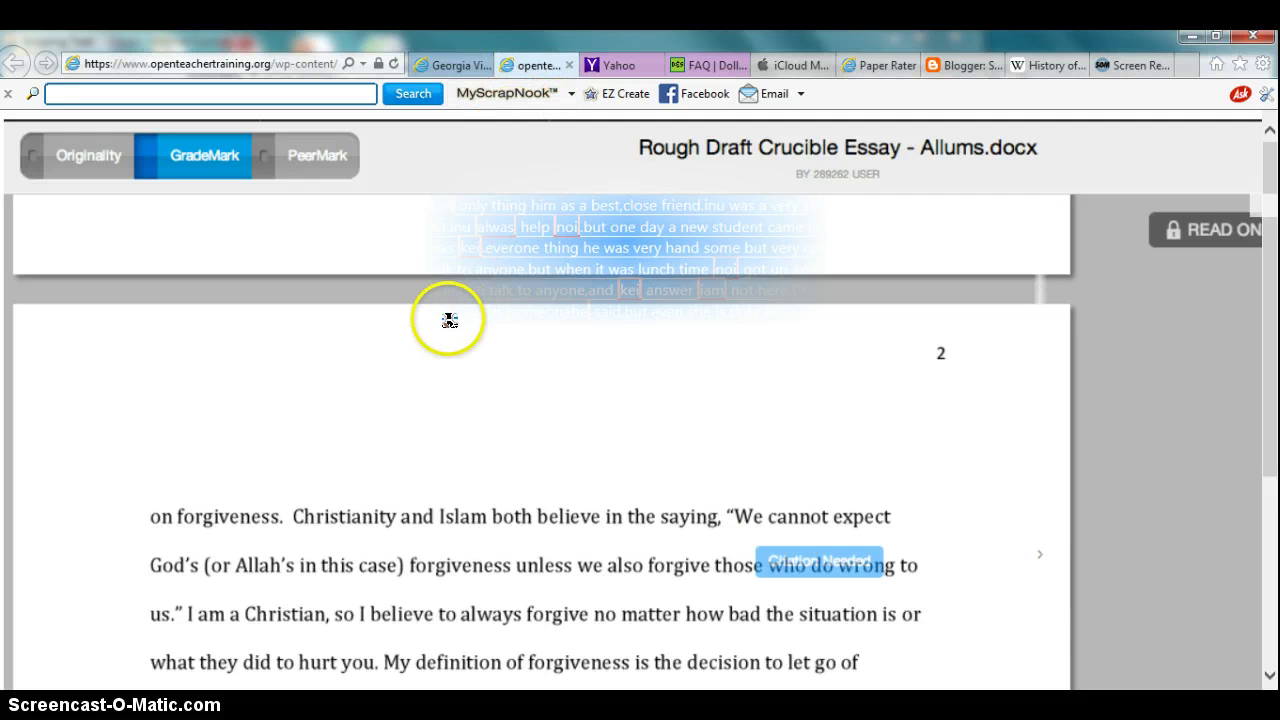
# Step: Switch to the Georgia Virtual tab with the Evaluate 1.1.2 Quality Feedback Quest page
pyautogui.click(458, 66)
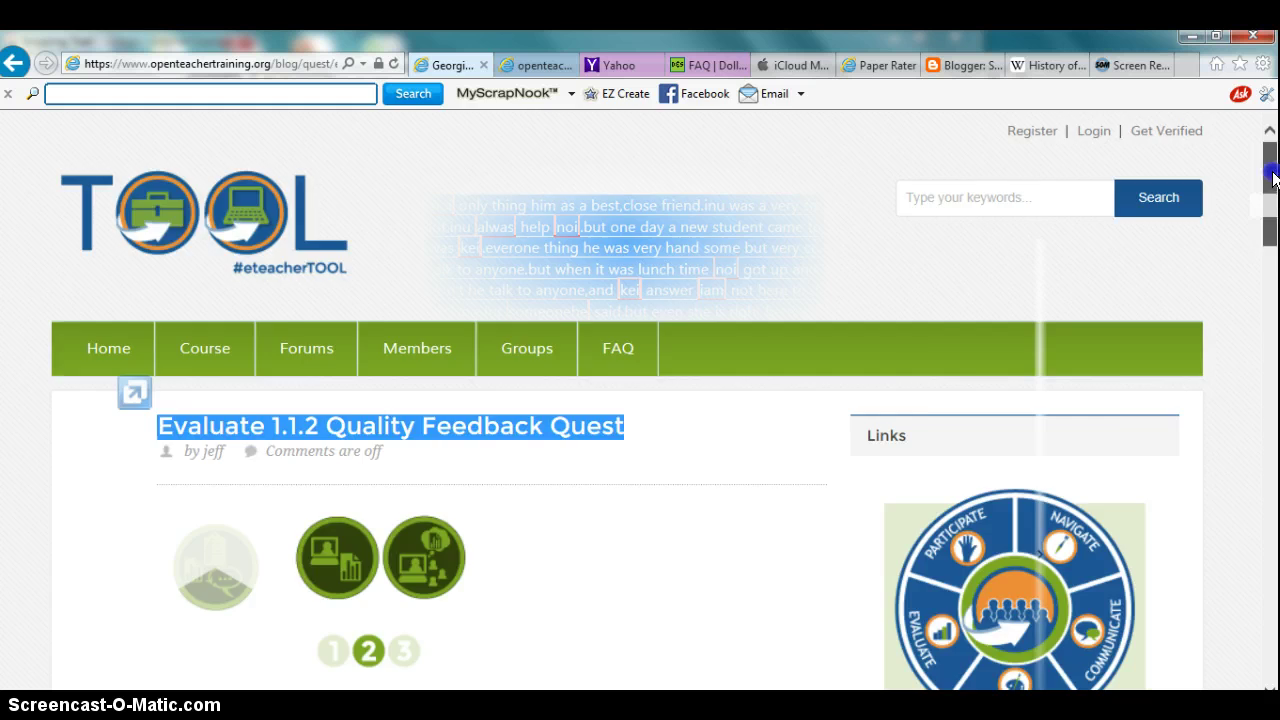
# Step: Scroll down past the example feedback screenshot to the 'To complete this Quest' instructions
pyautogui.moveTo(1274, 178); pyautogui.dragTo(1274, 467)
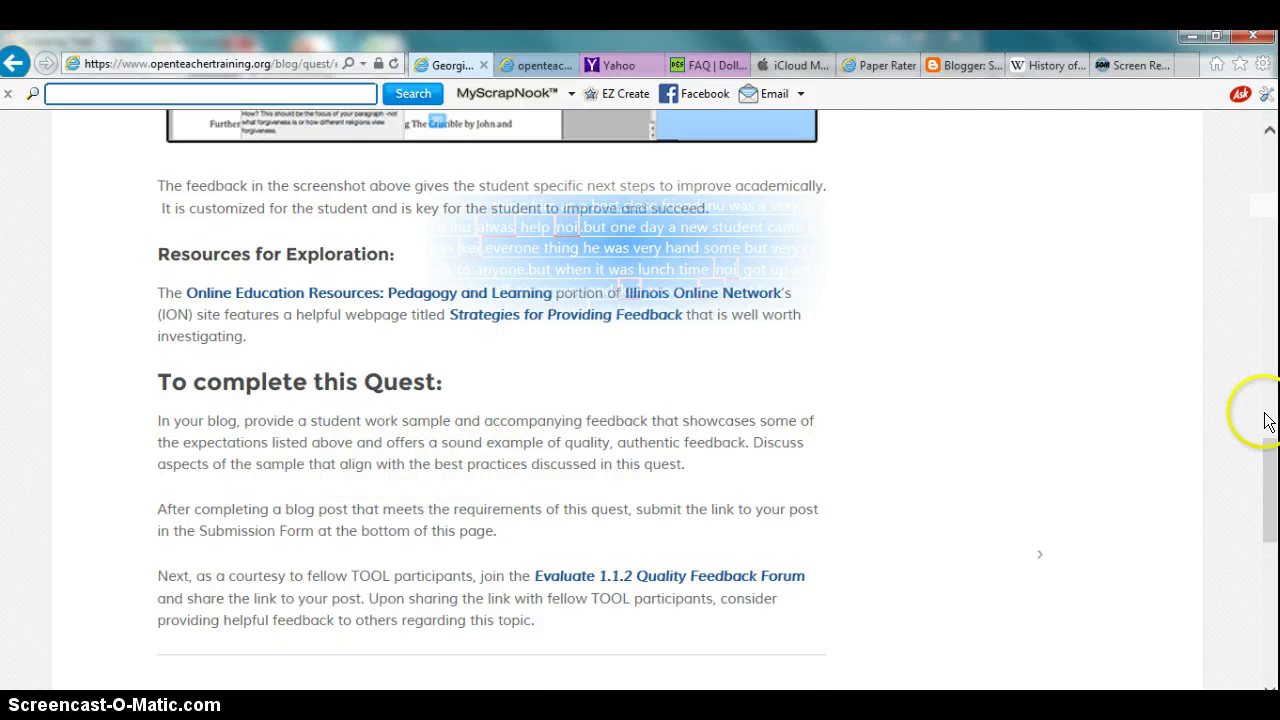
pyautogui.moveTo(1272, 475); pyautogui.dragTo(1274, 385)
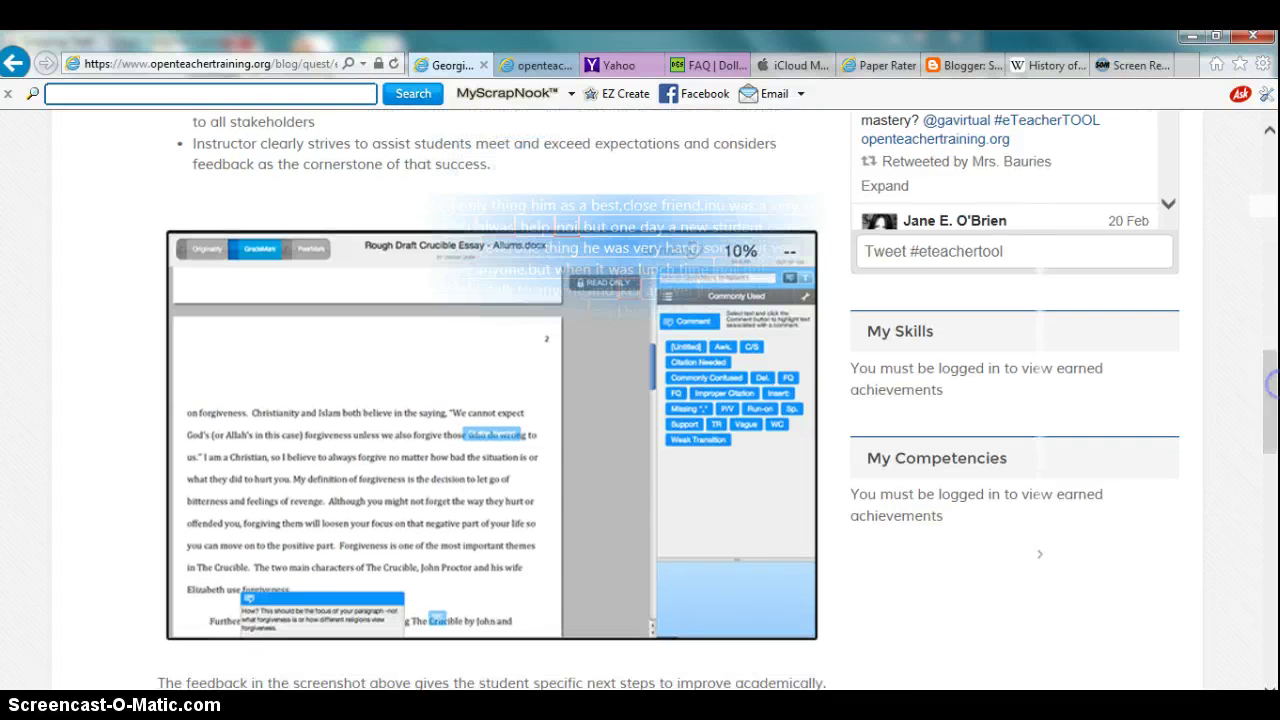
# Step: In the Blogger draft post, select the whole 7th-grade ESOL student narrative and copy it
pyautogui.click(938, 60)
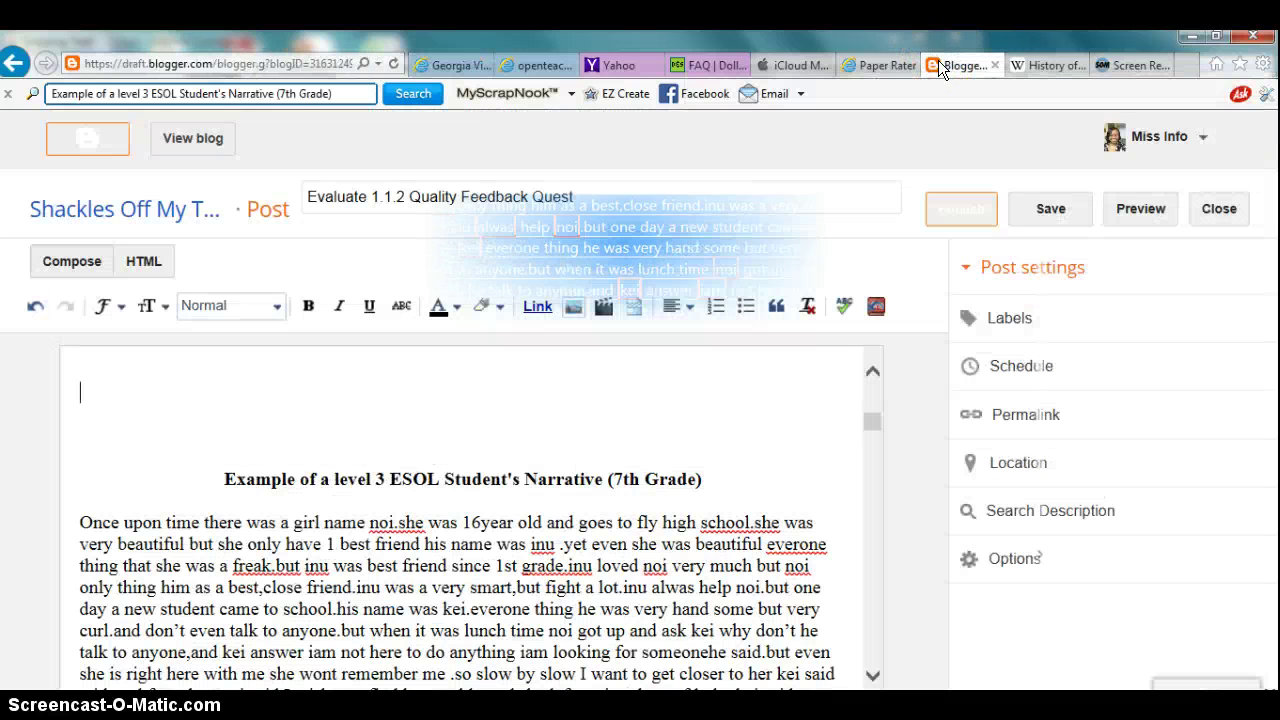
pyautogui.click(851, 481)
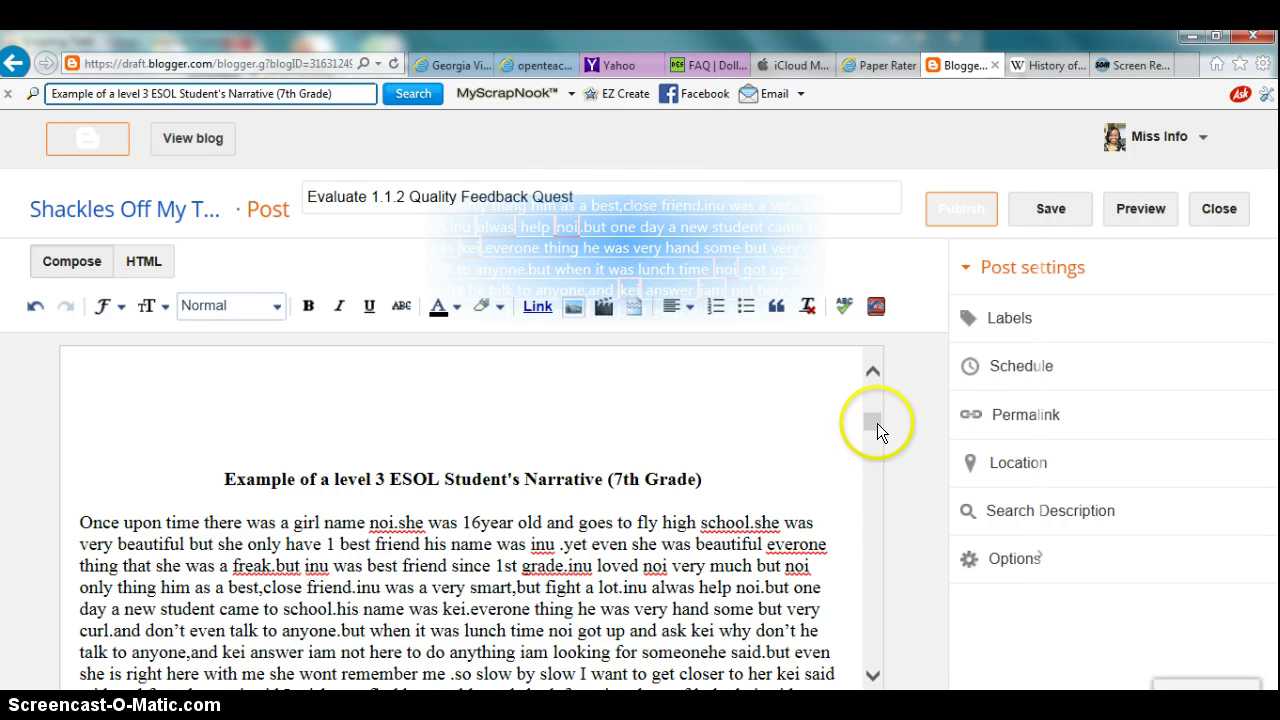
pyautogui.moveTo(876, 420)
pyautogui.mouseDown()
pyautogui.moveTo(876, 440)
pyautogui.moveTo(876, 426)
pyautogui.mouseUp()
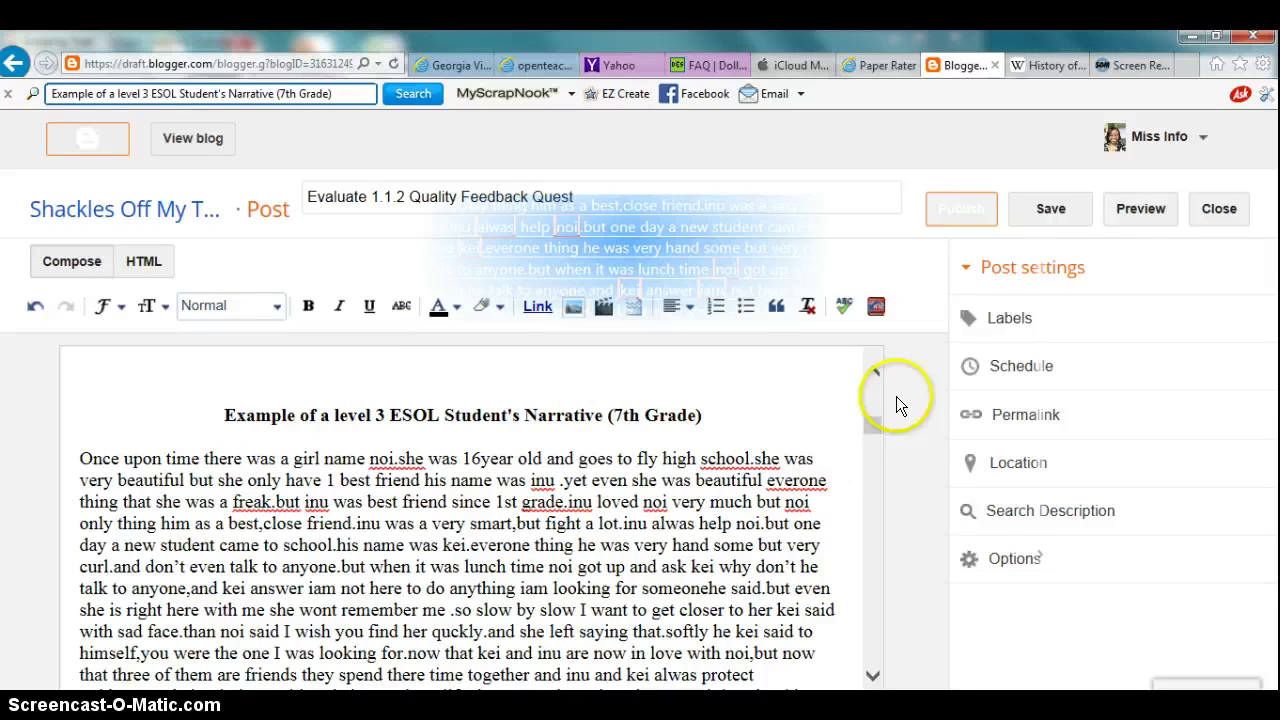
pyautogui.moveTo(875, 428)
pyautogui.mouseDown()
pyautogui.moveTo(871, 380)
pyautogui.moveTo(874, 416)
pyautogui.mouseUp()
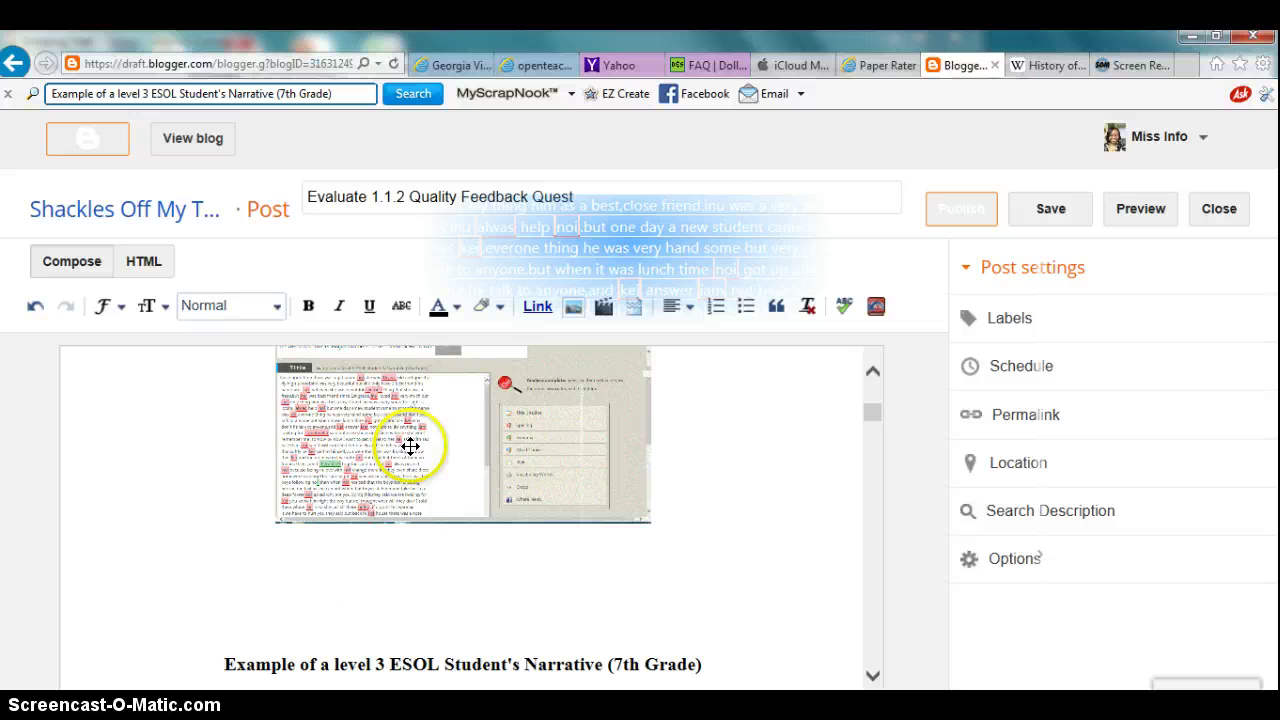
pyautogui.moveTo(874, 413); pyautogui.dragTo(874, 429)
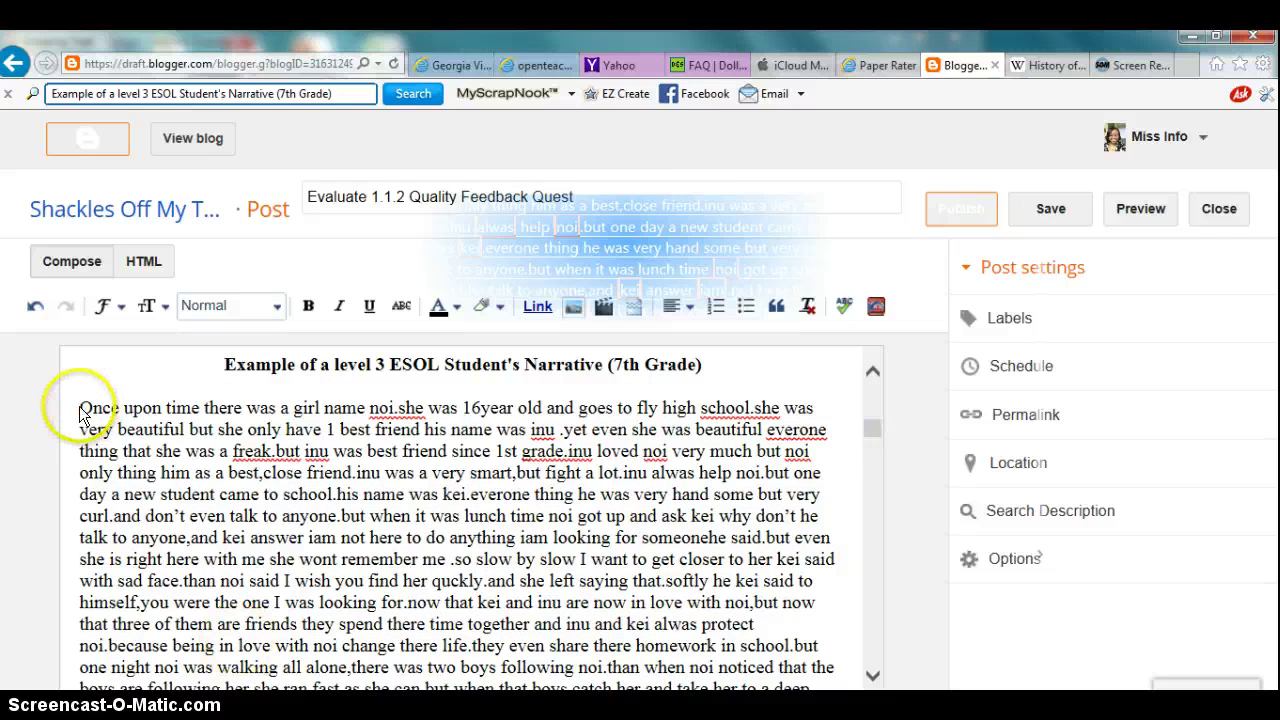
pyautogui.moveTo(82, 407); pyautogui.dragTo(575, 530)
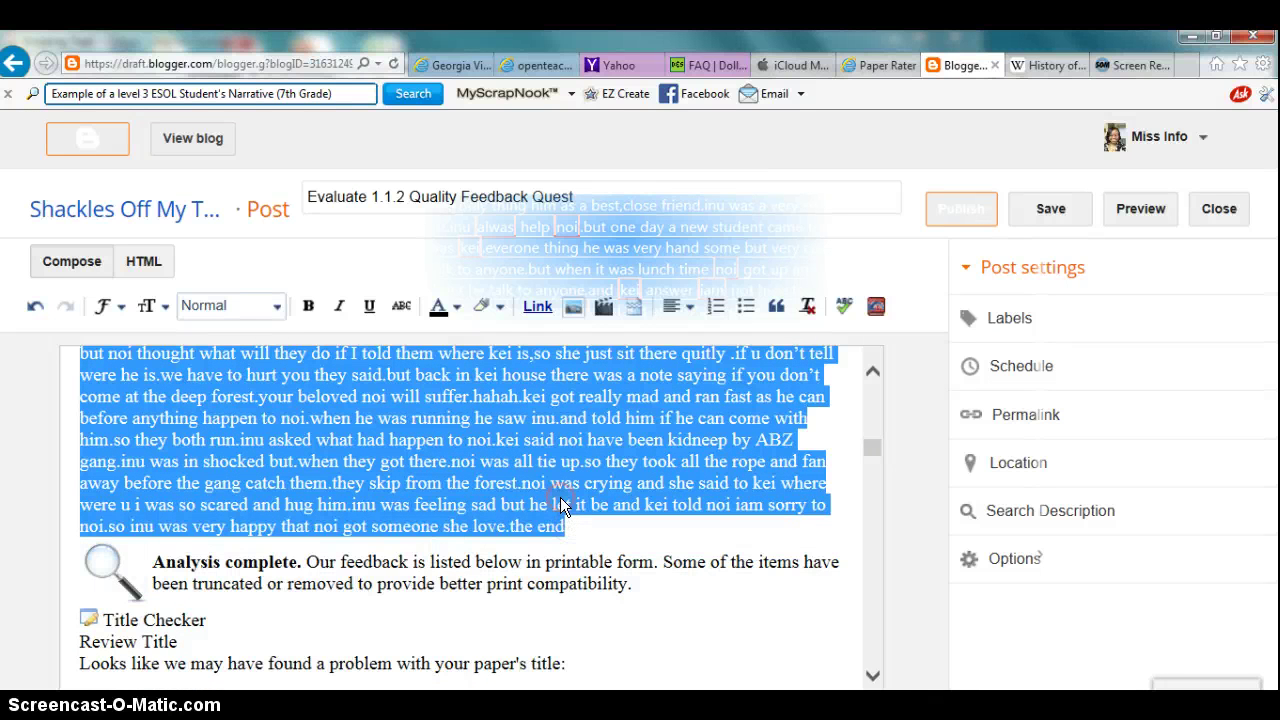
pyautogui.rightClick(563, 503)
pyautogui.click(607, 564)
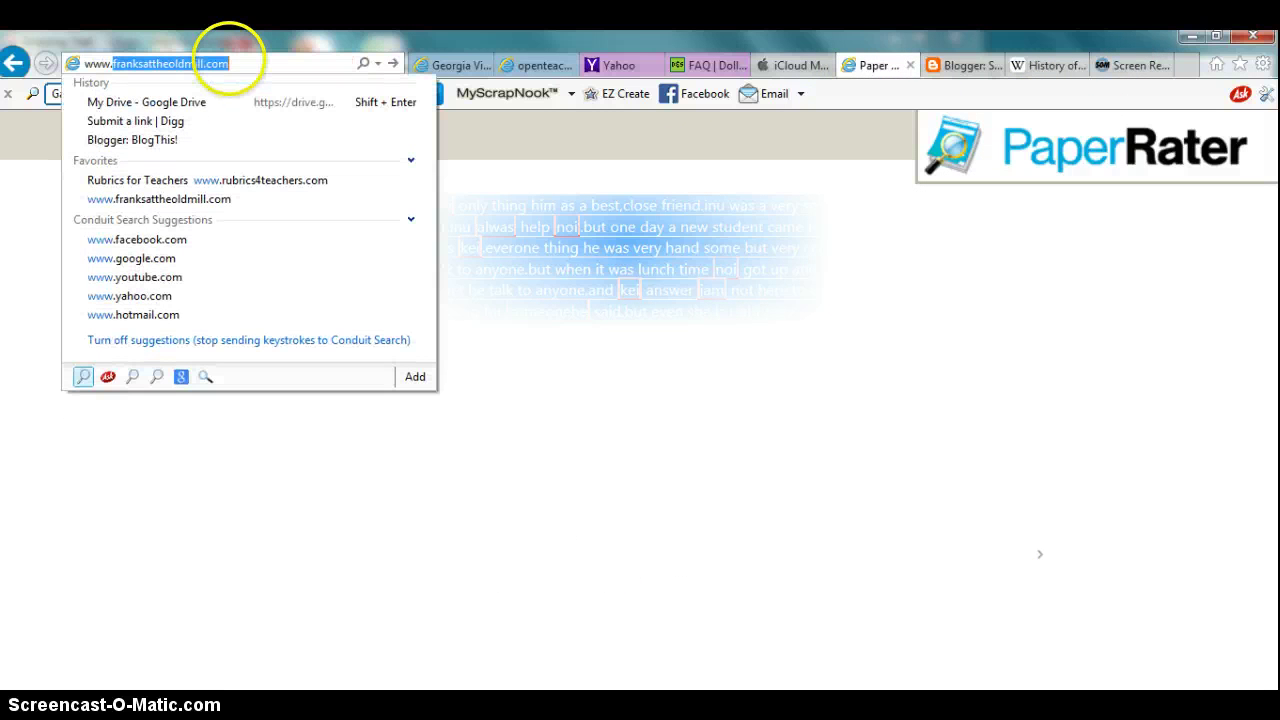
pyautogui.write('paperrater.com/')
pyautogui.press('Return')
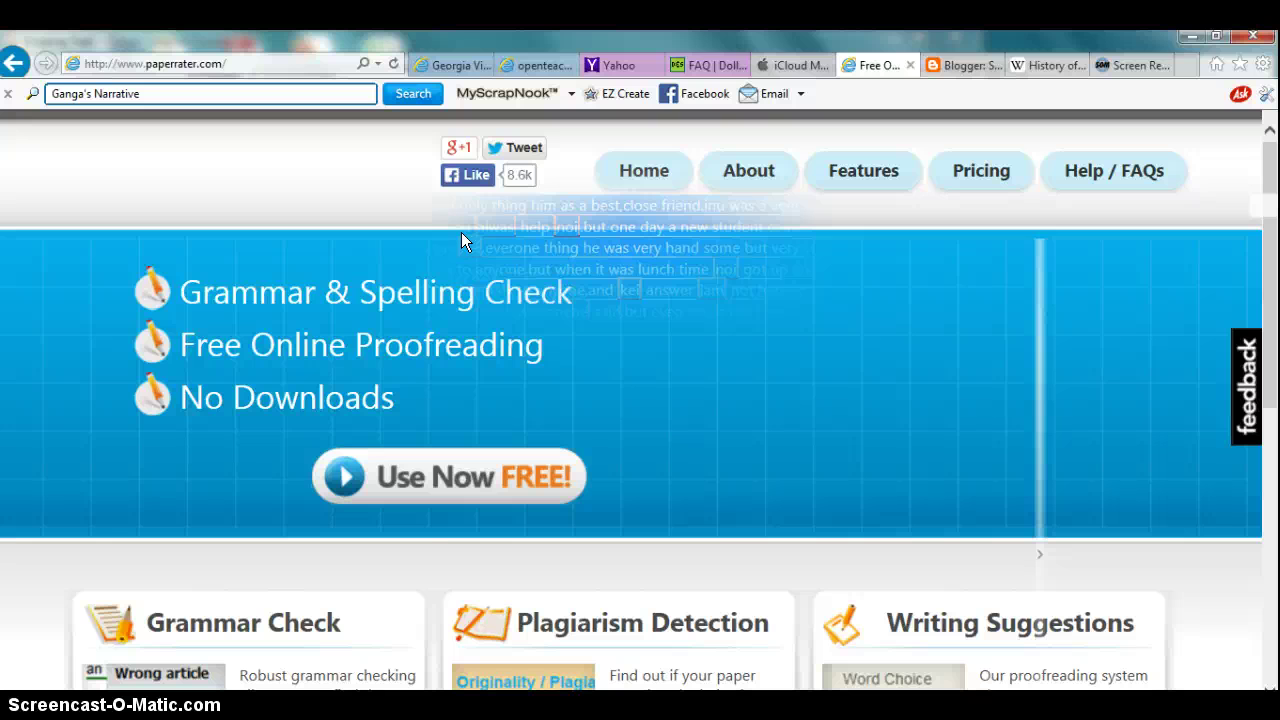
# Step: Open the free paper grader and paste the student narrative into the paper text box
pyautogui.click(481, 495)
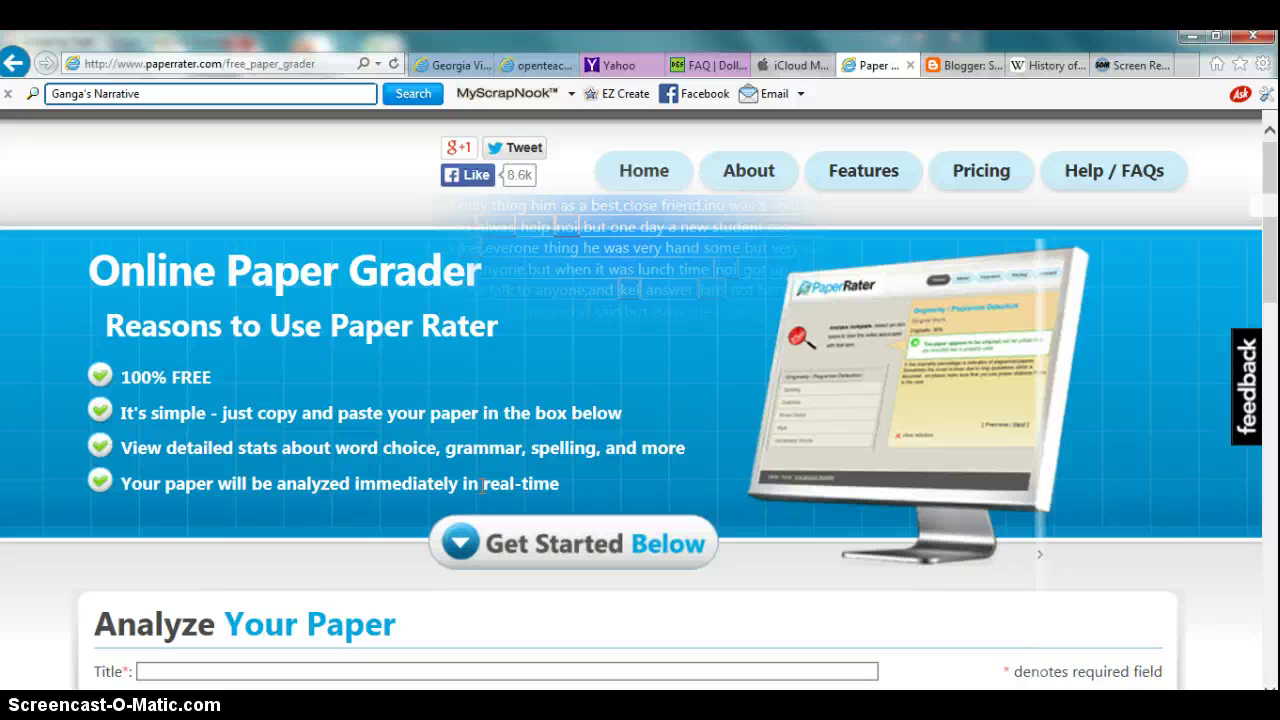
pyautogui.moveTo(1265, 229); pyautogui.dragTo(1275, 330)
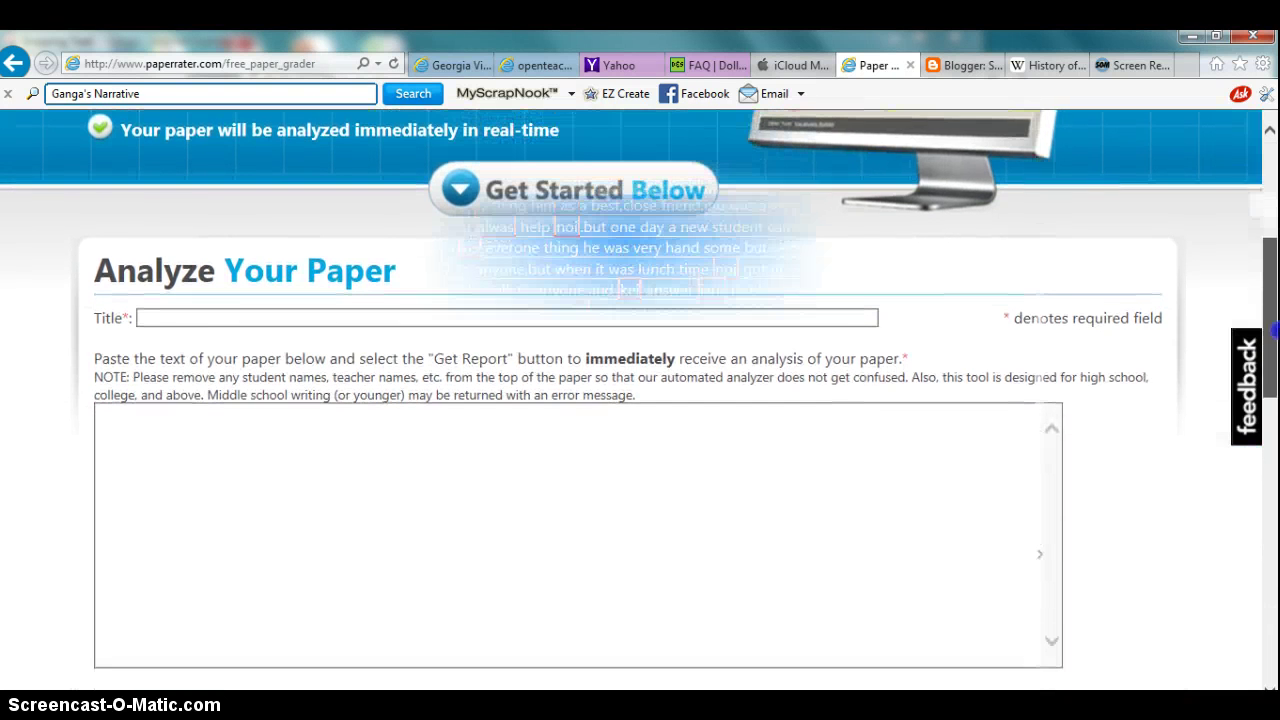
pyautogui.click(191, 531)
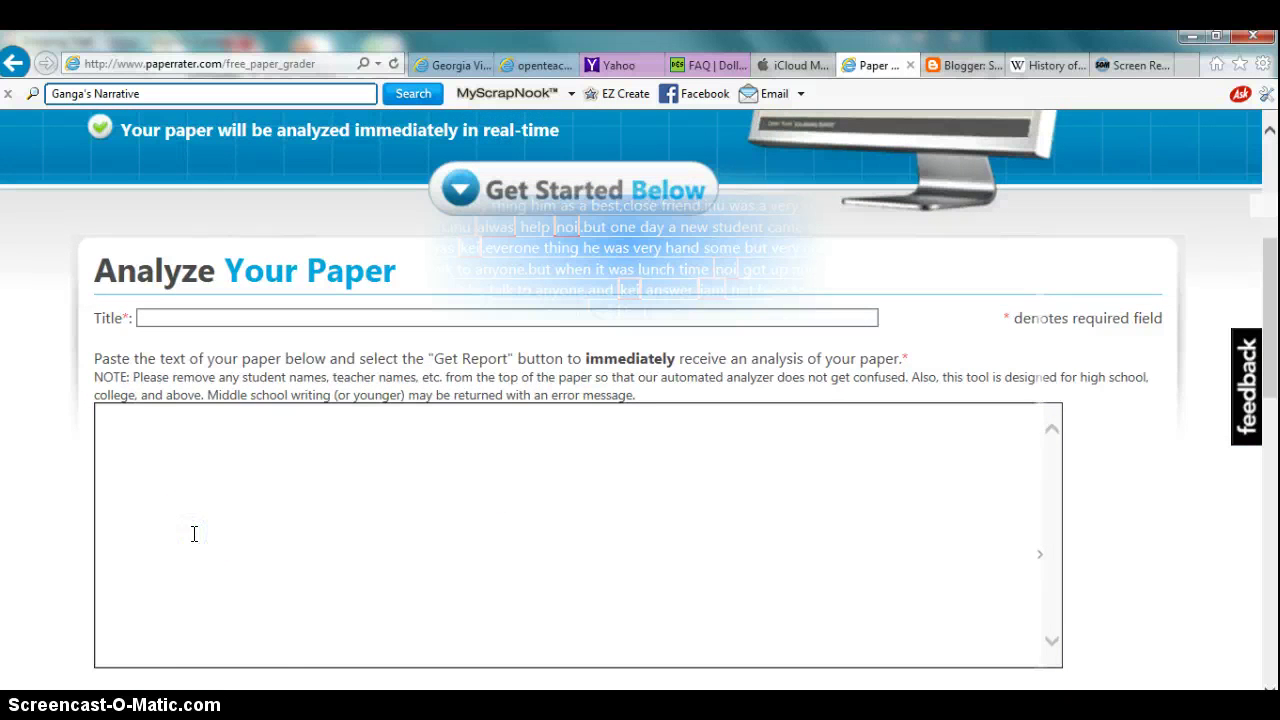
pyautogui.hotkey('ctrl', 'v')
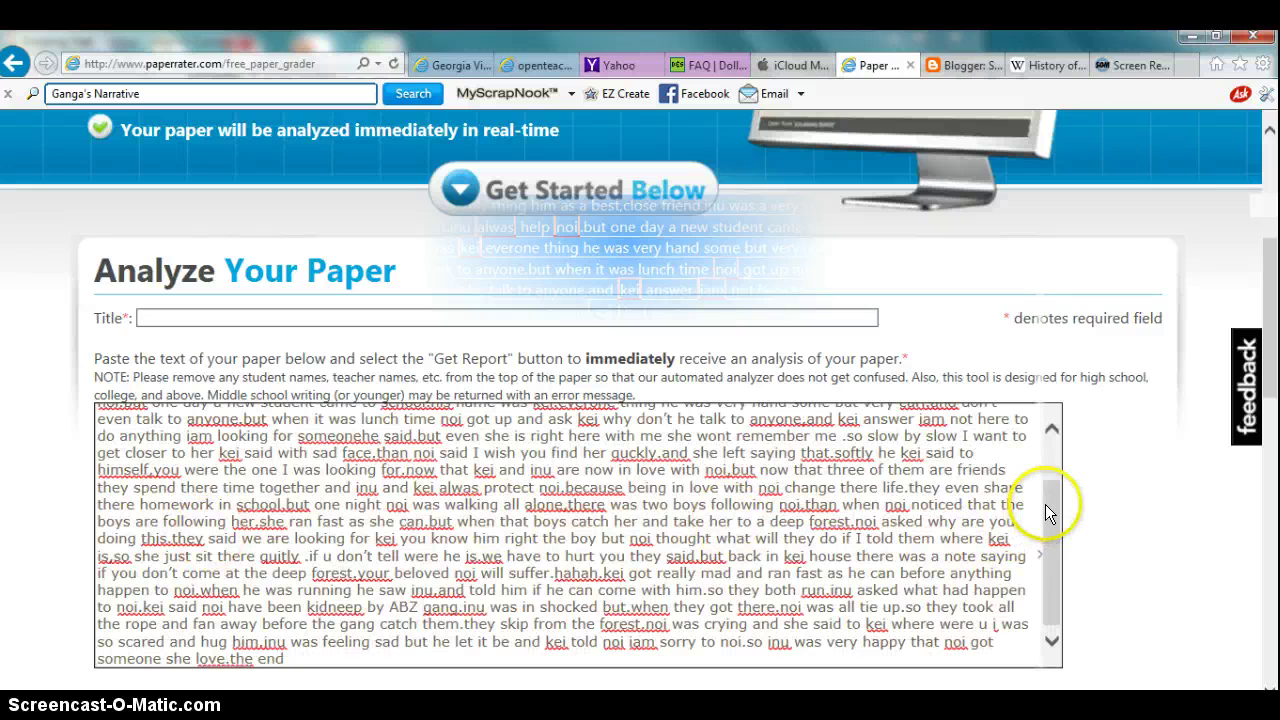
pyautogui.moveTo(1049, 512); pyautogui.dragTo(1047, 437)
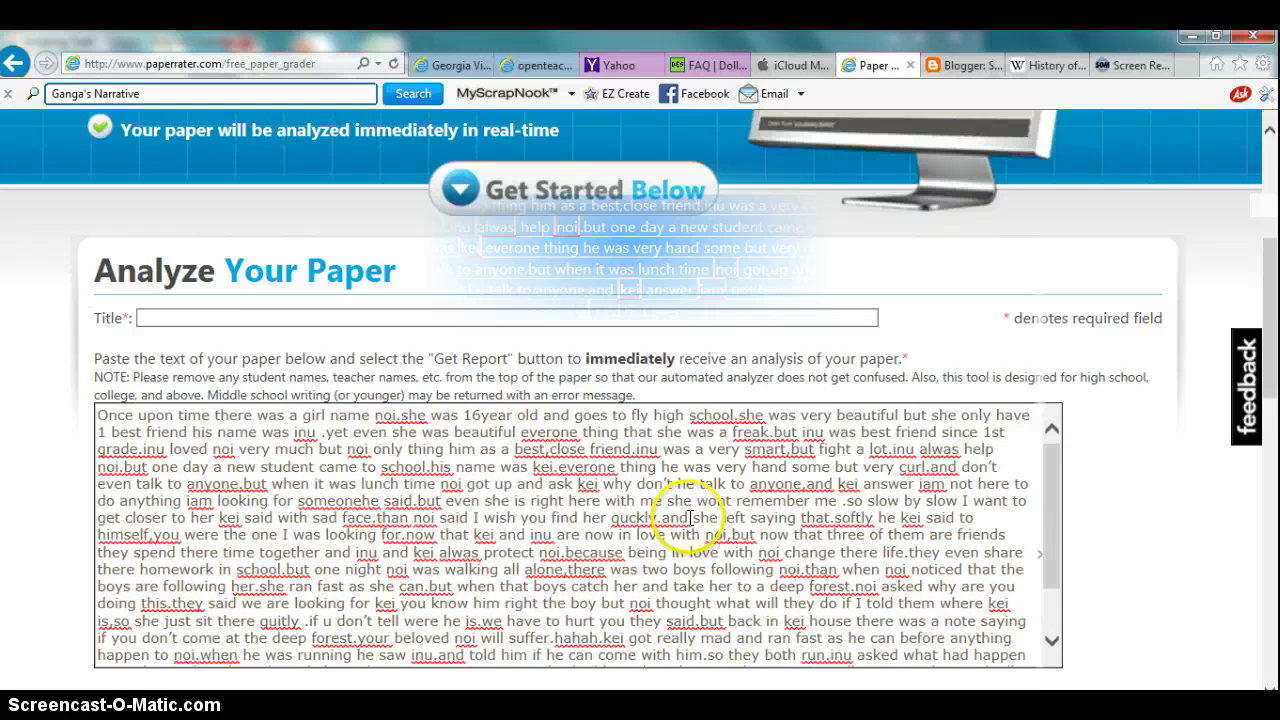
# Step: Enter 'Narrative essay' as the paper's title
pyautogui.click(405, 318)
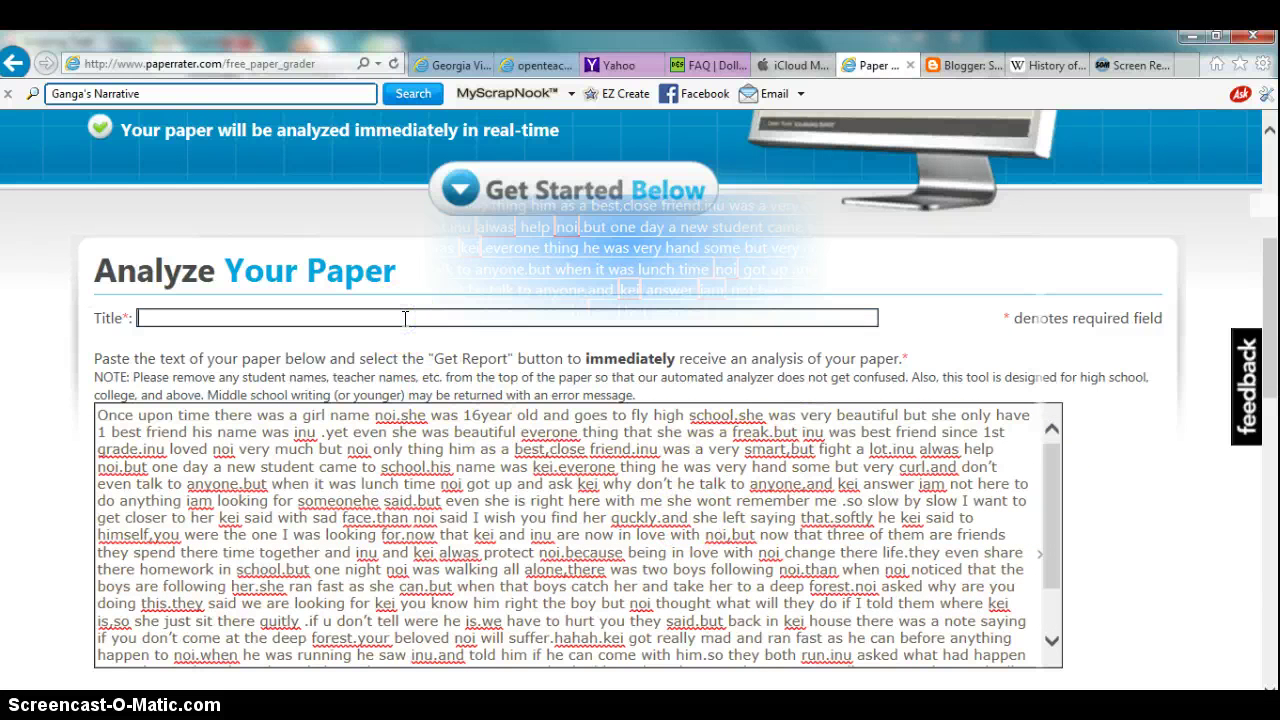
pyautogui.write('Narrative e')
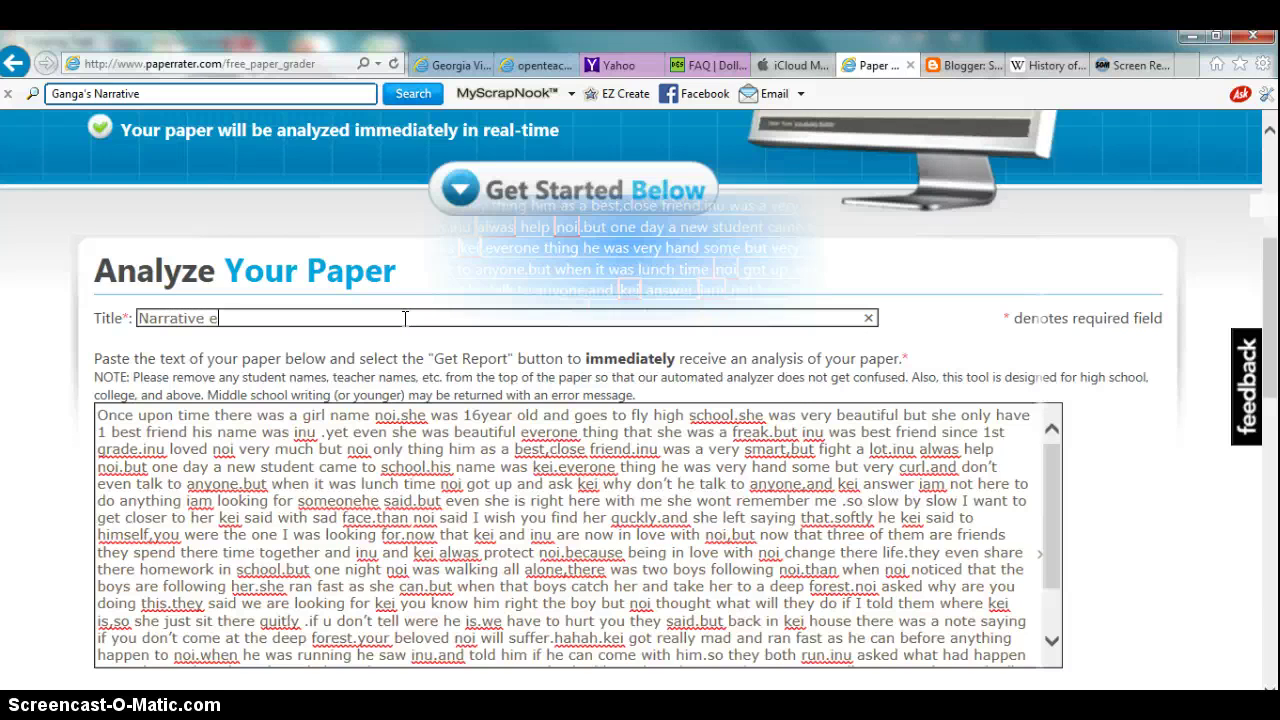
pyautogui.write('ssay')
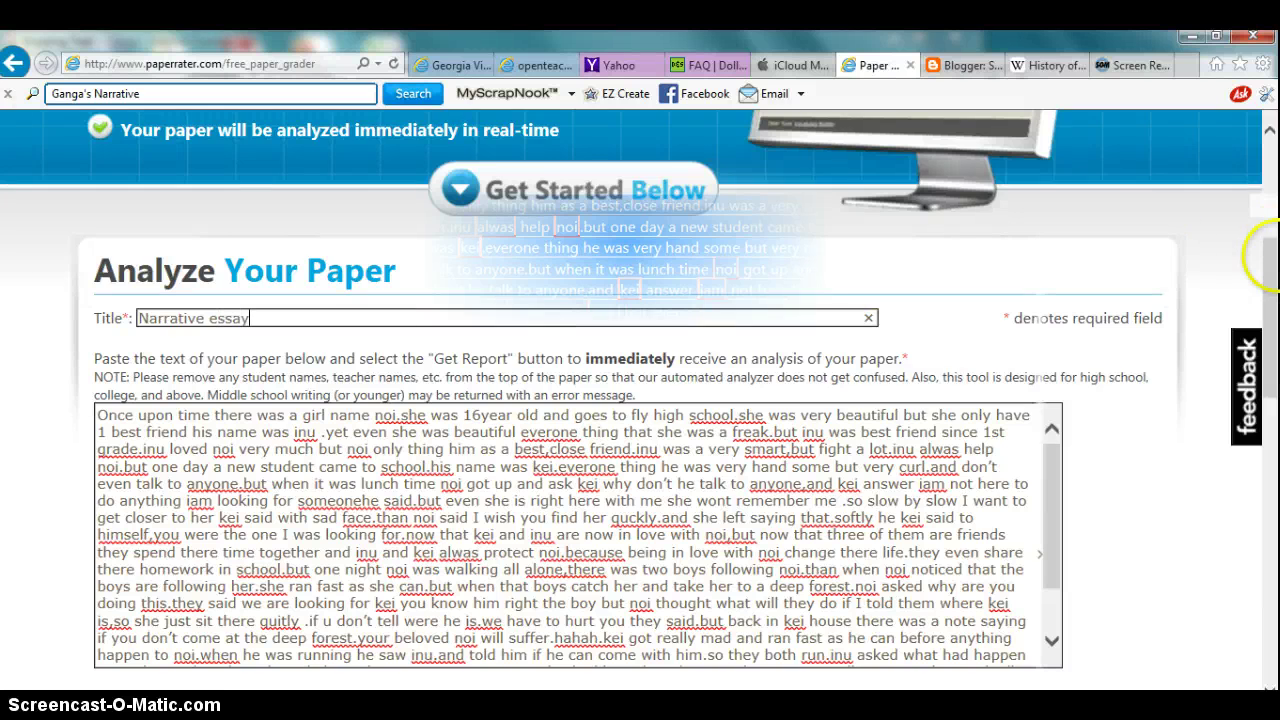
pyautogui.moveTo(1268, 257); pyautogui.dragTo(1272, 352)
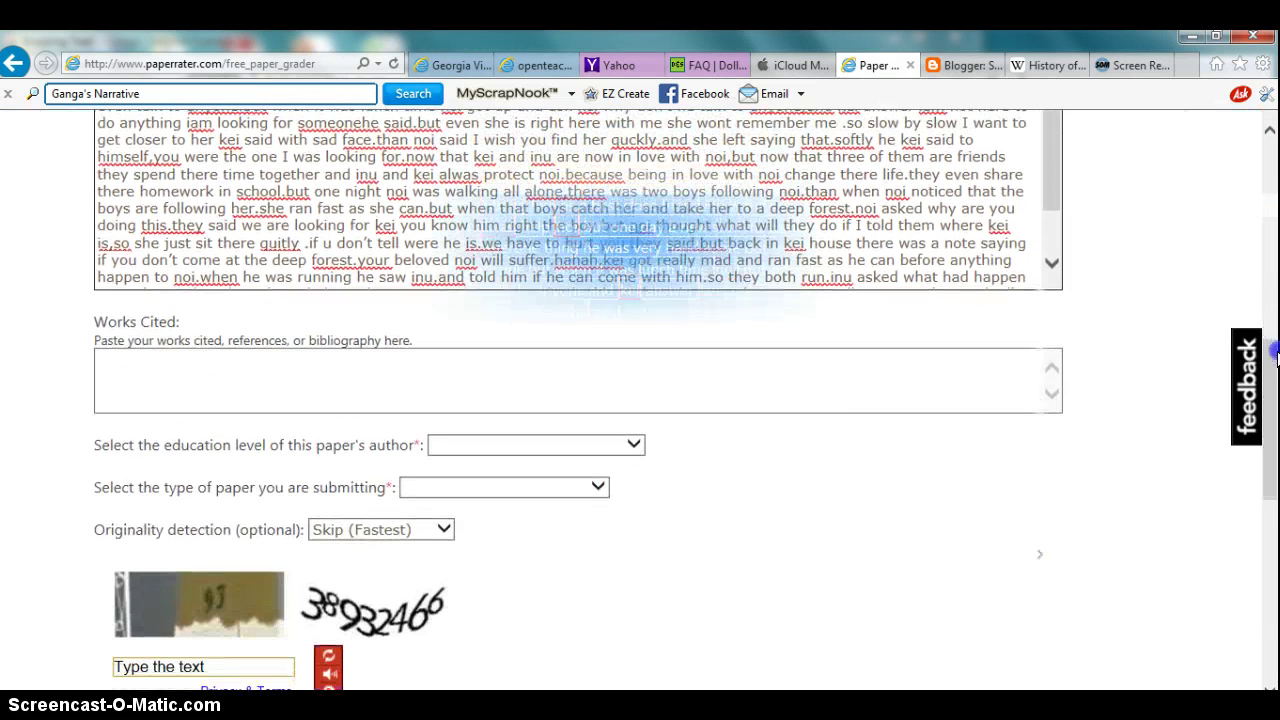
# Step: Set the author's education level to 7th Grade and the paper type to Short Story
pyautogui.click(637, 448)
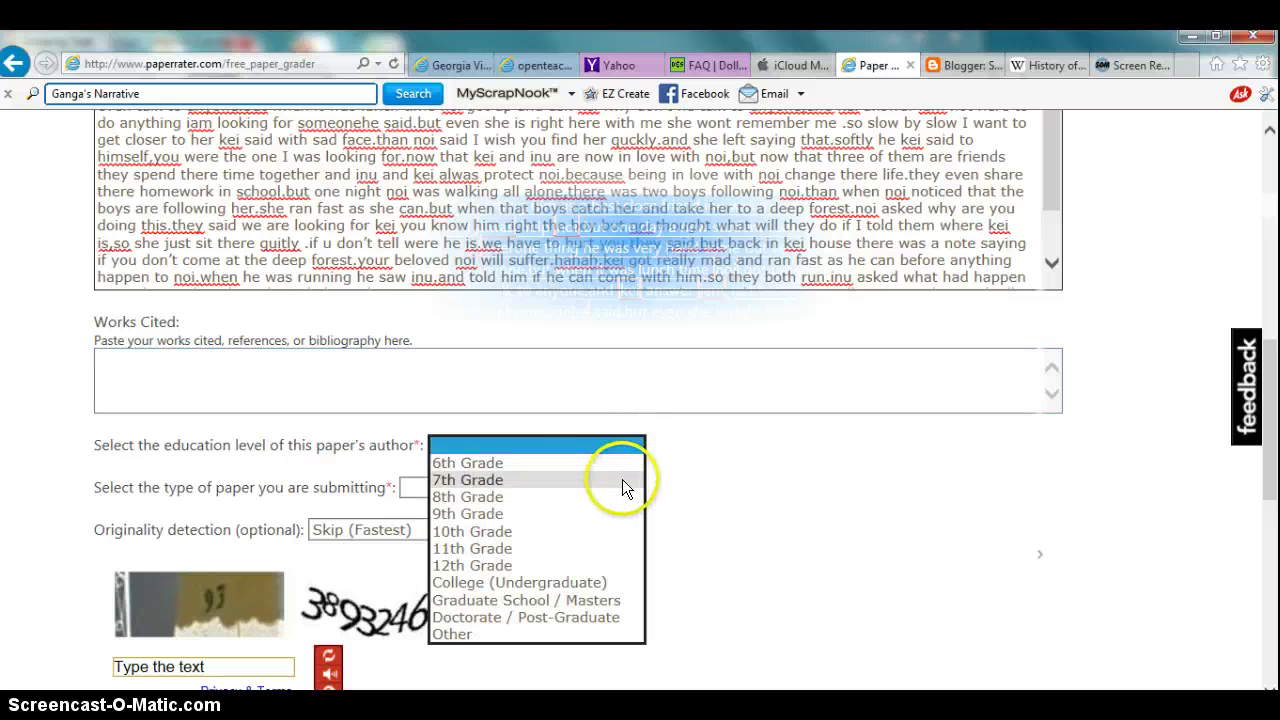
pyautogui.click(622, 486)
pyautogui.click(596, 489)
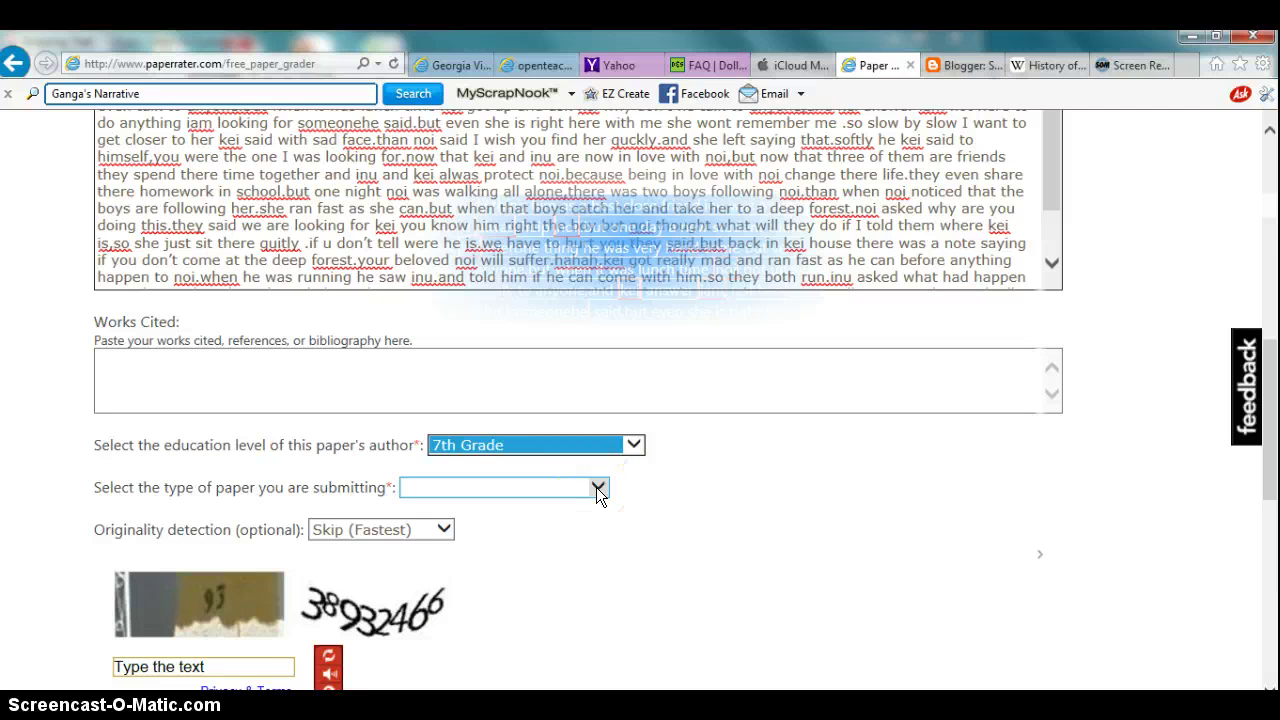
pyautogui.click(598, 492)
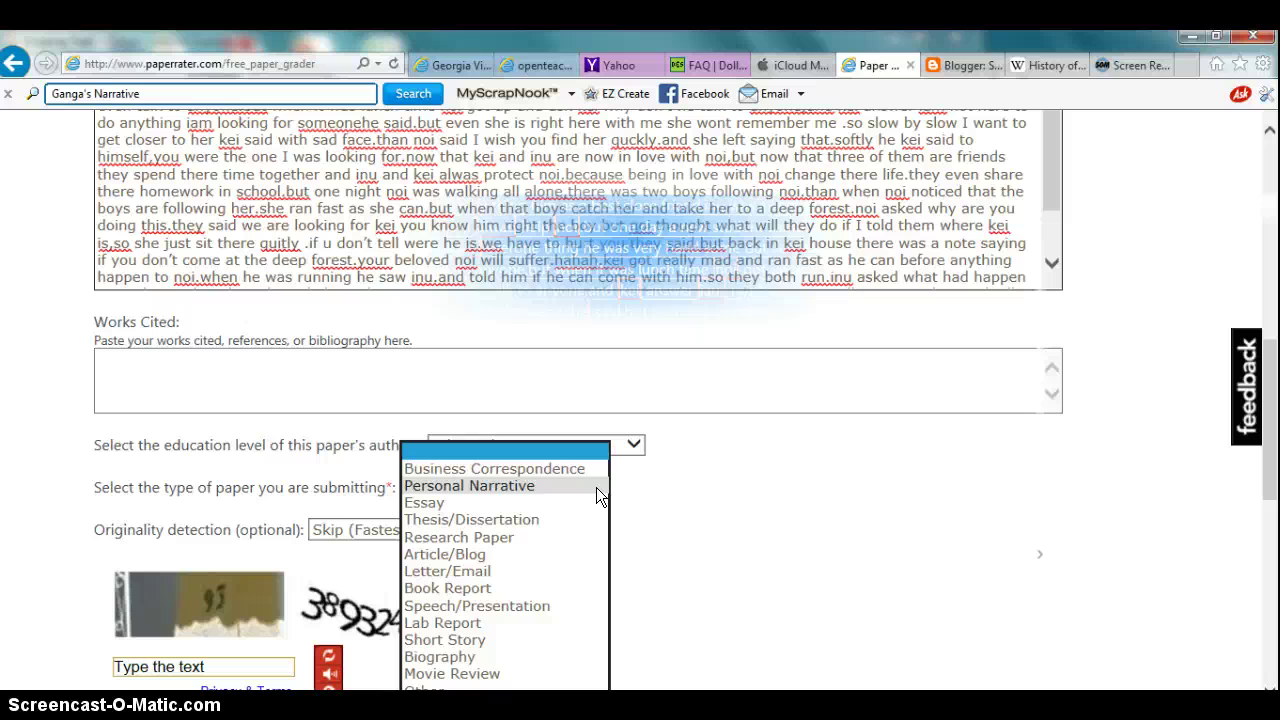
pyautogui.click(563, 641)
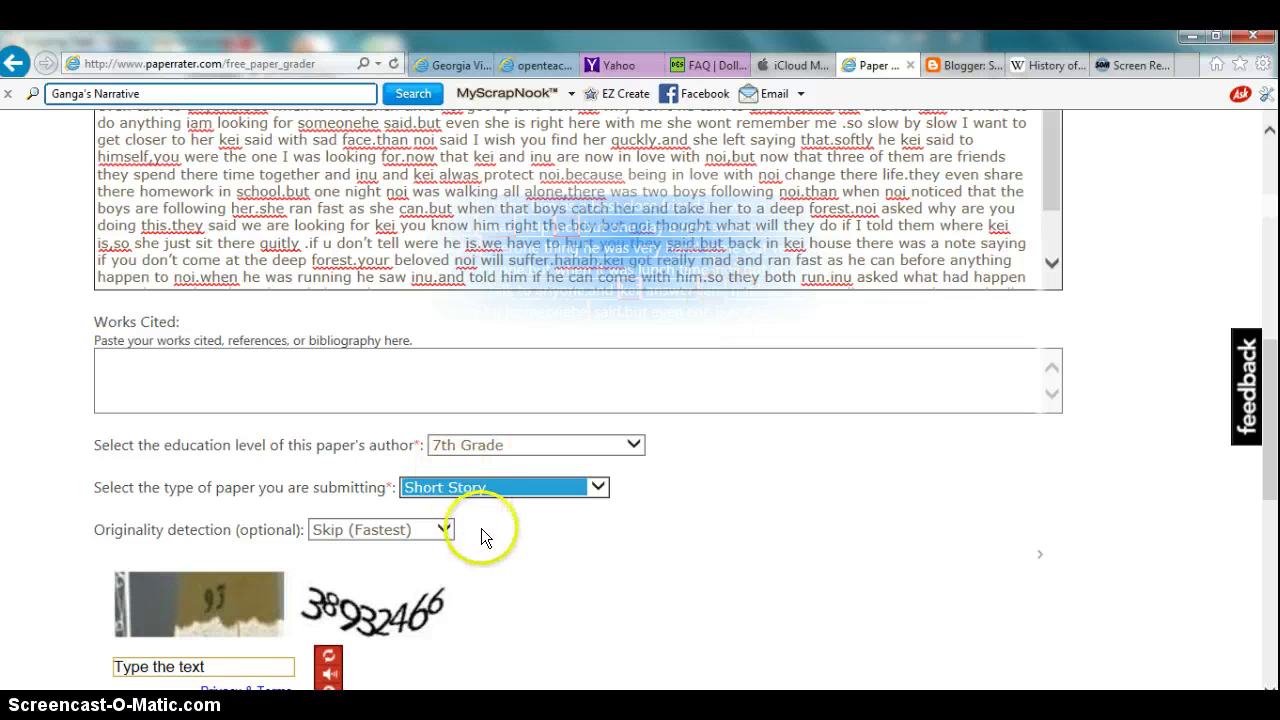
pyautogui.click(218, 664)
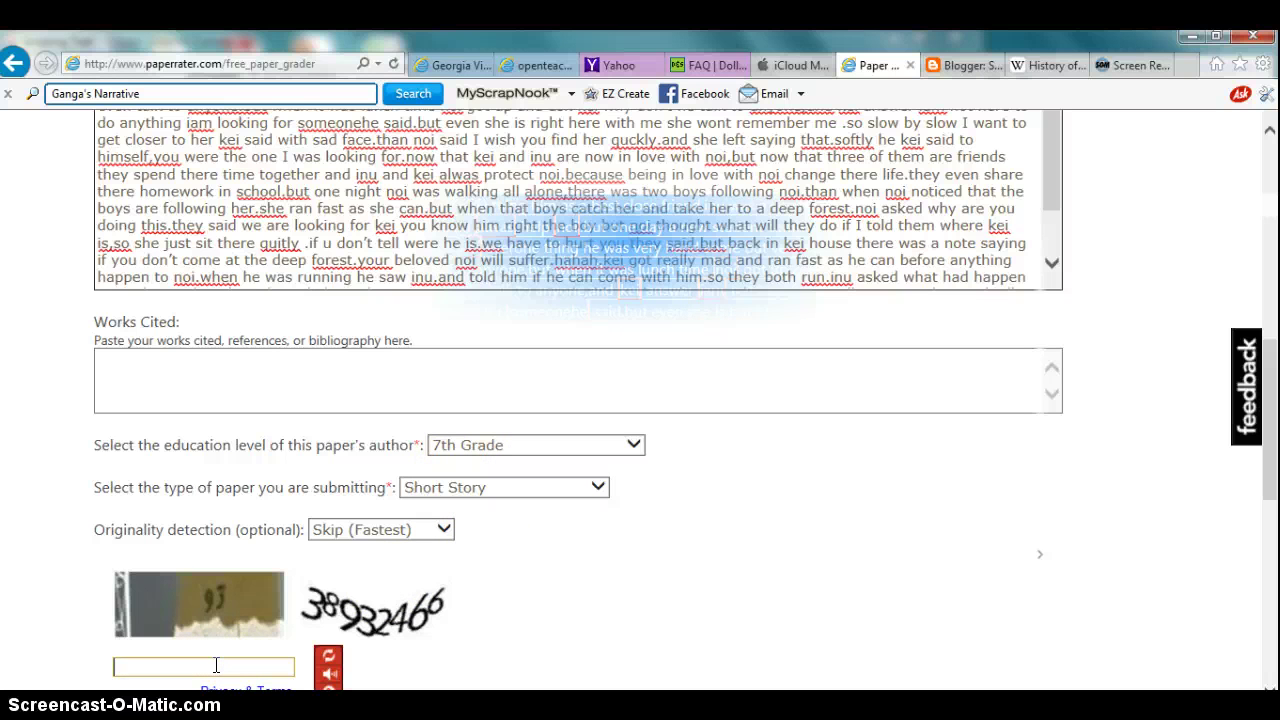
# Step: Enter the verification code and tick the terms-of-use agreement checkbox
pyautogui.write('38932466')
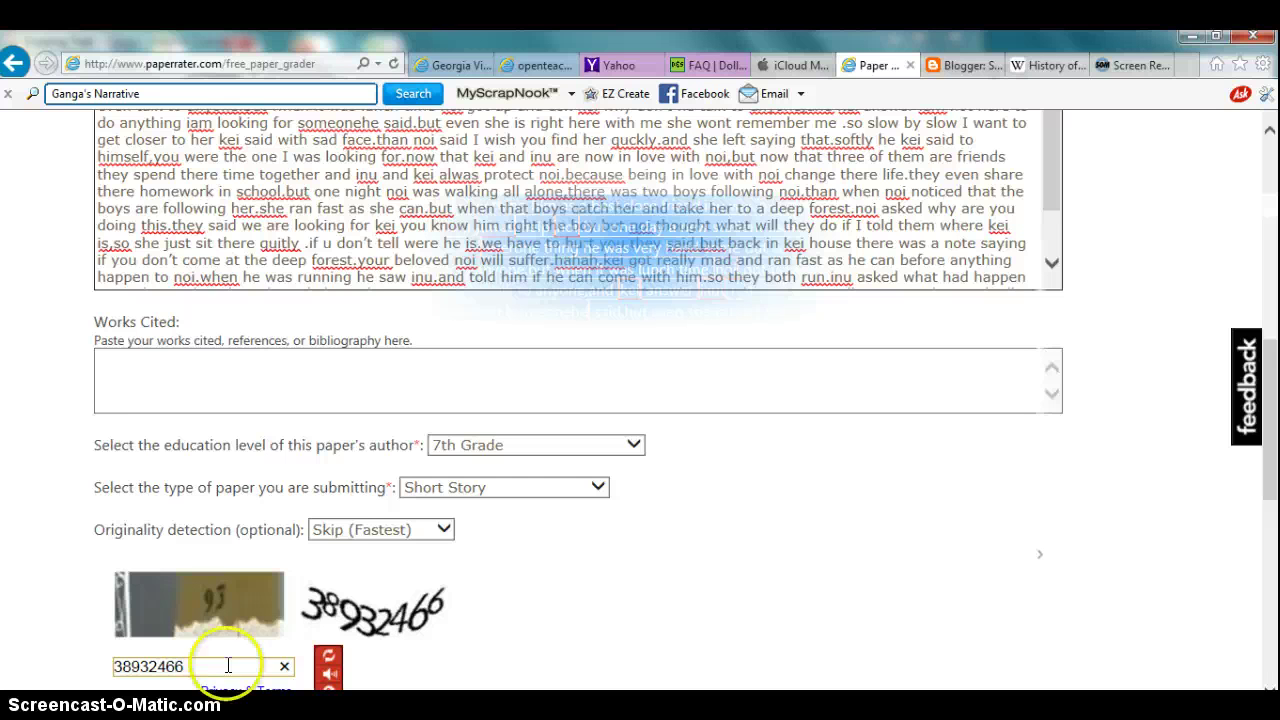
pyautogui.moveTo(1268, 410); pyautogui.dragTo(1274, 472)
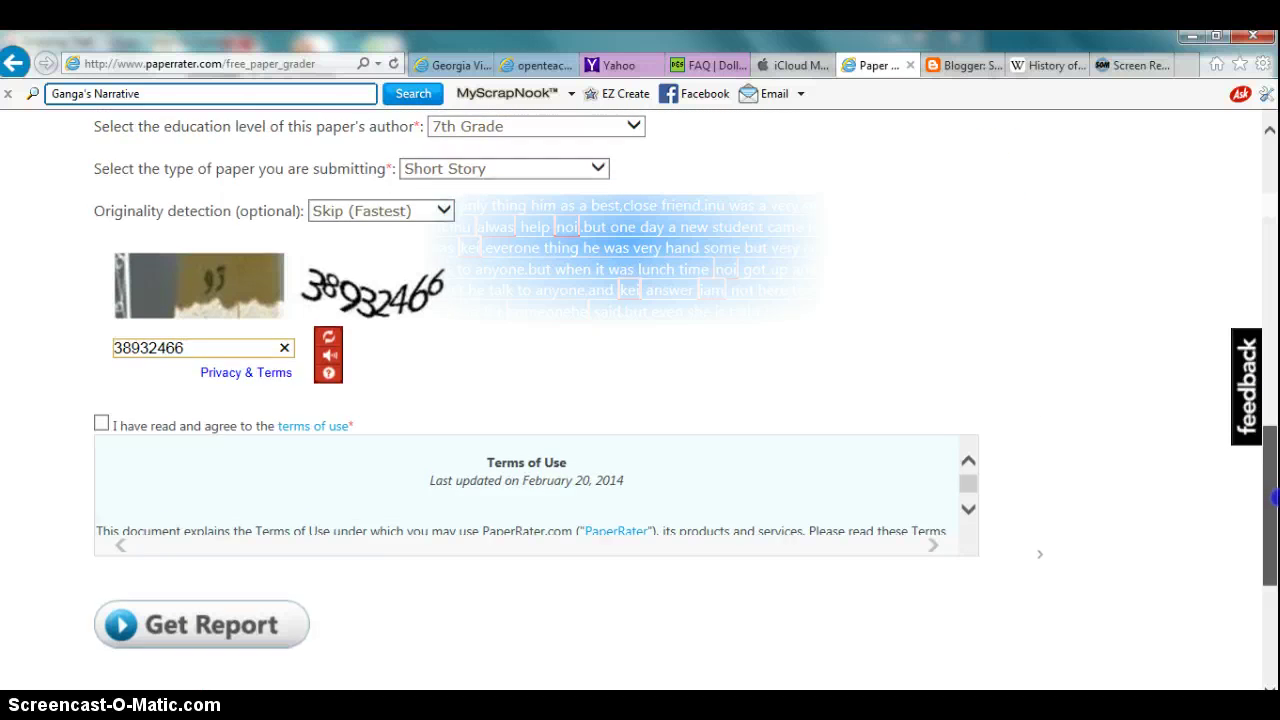
pyautogui.scroll(-1, 1273, 497)
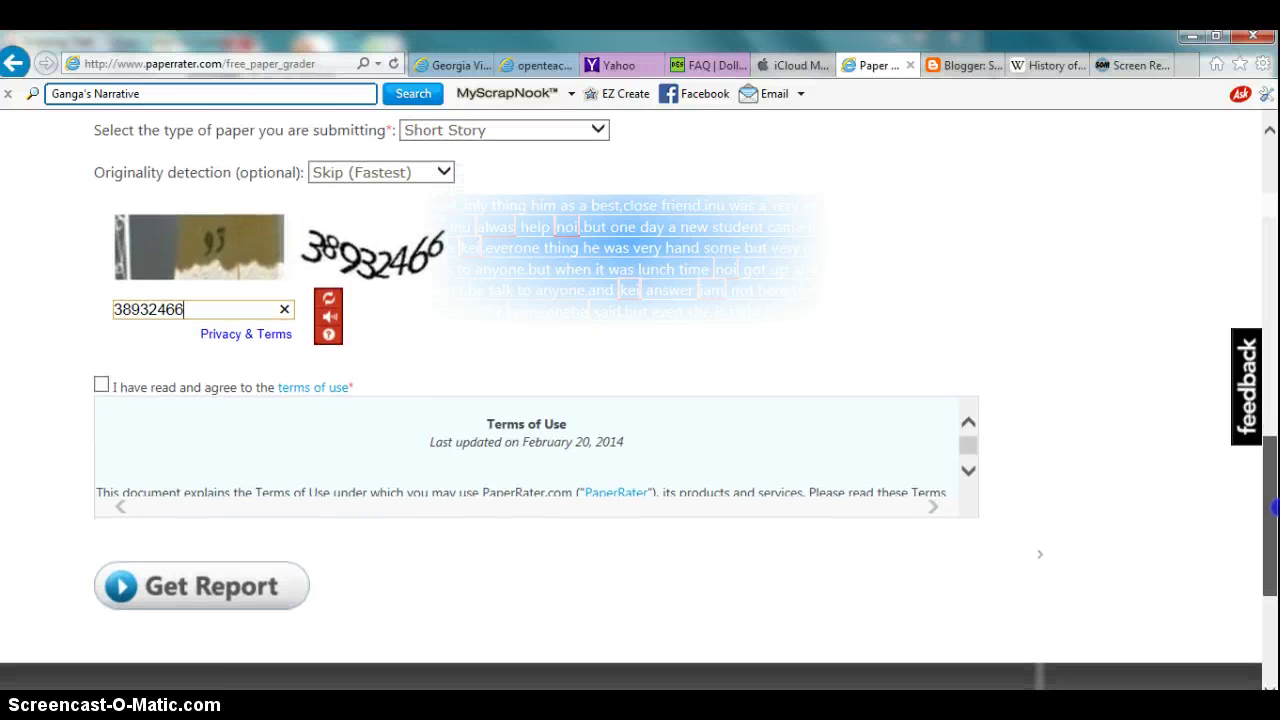
pyautogui.click(100, 386)
pyautogui.click(210, 607)
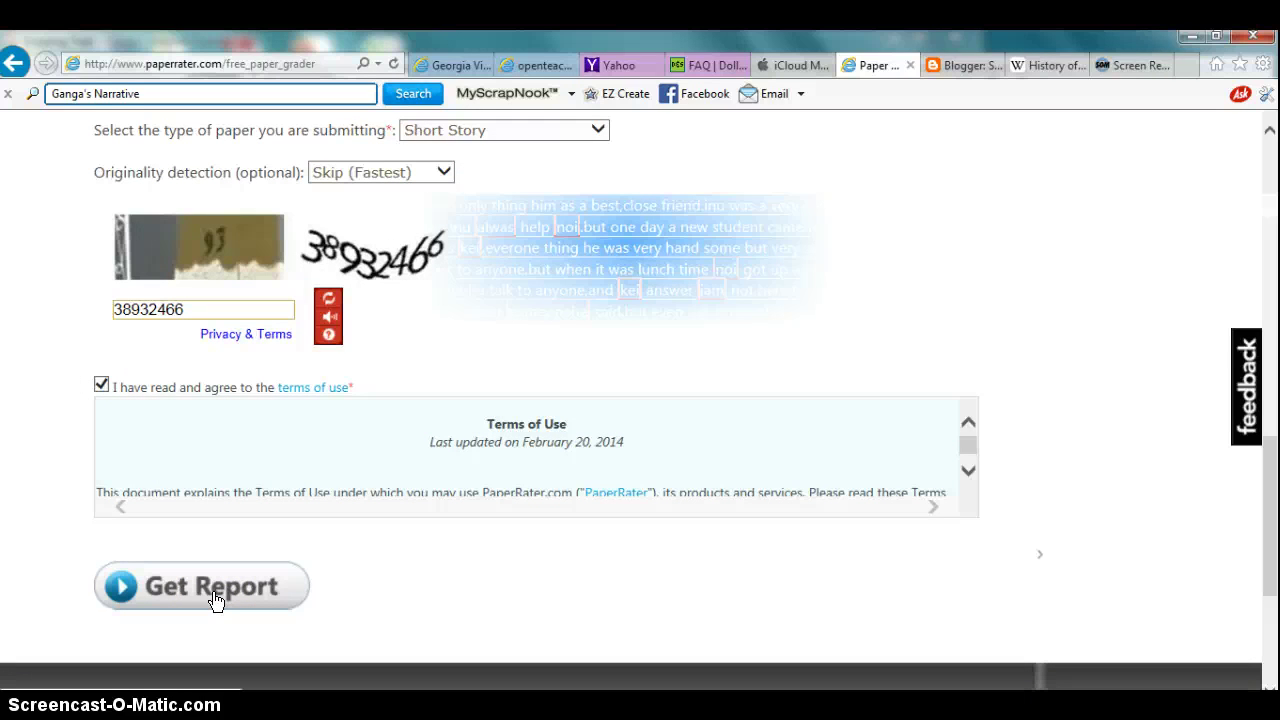
# Step: Submit the narrative with Get Report and let the analysis results load
pyautogui.click(216, 598)
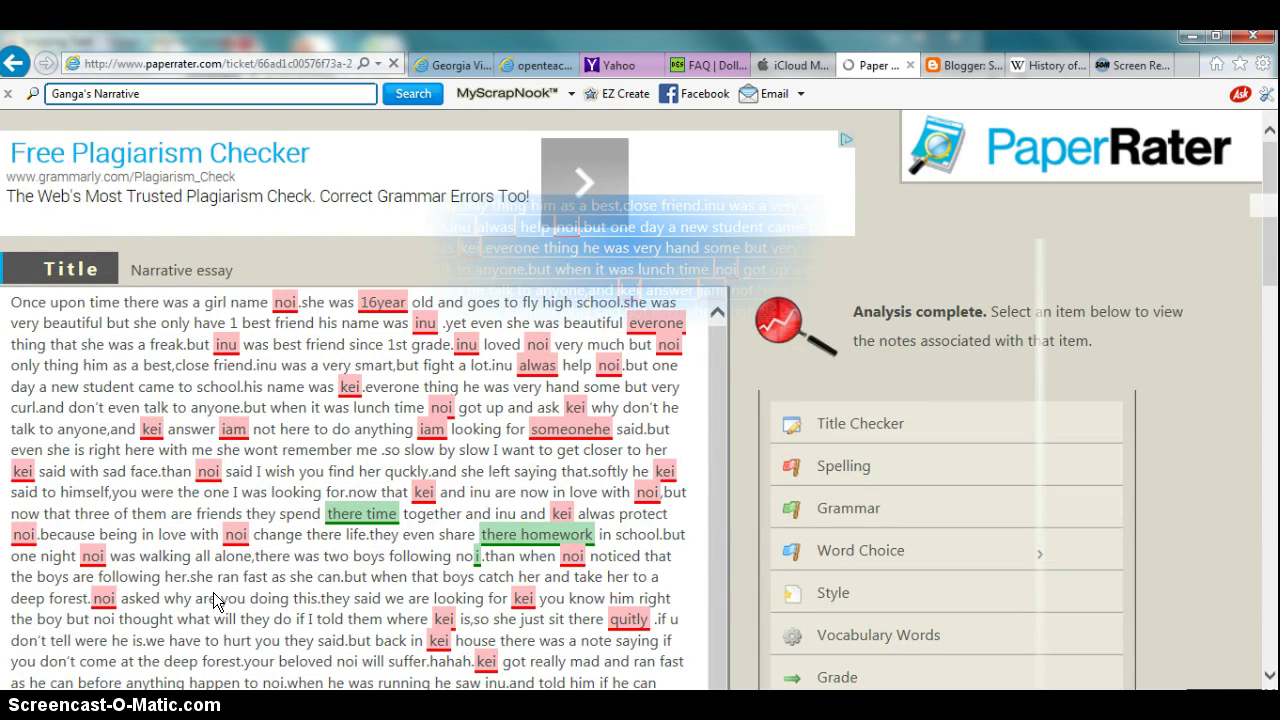
# Step: Review the Title Checker feedback on the essay's title
pyautogui.moveTo(1270, 243)
pyautogui.mouseDown()
pyautogui.moveTo(1270, 330)
pyautogui.moveTo(1270, 265)
pyautogui.mouseUp()
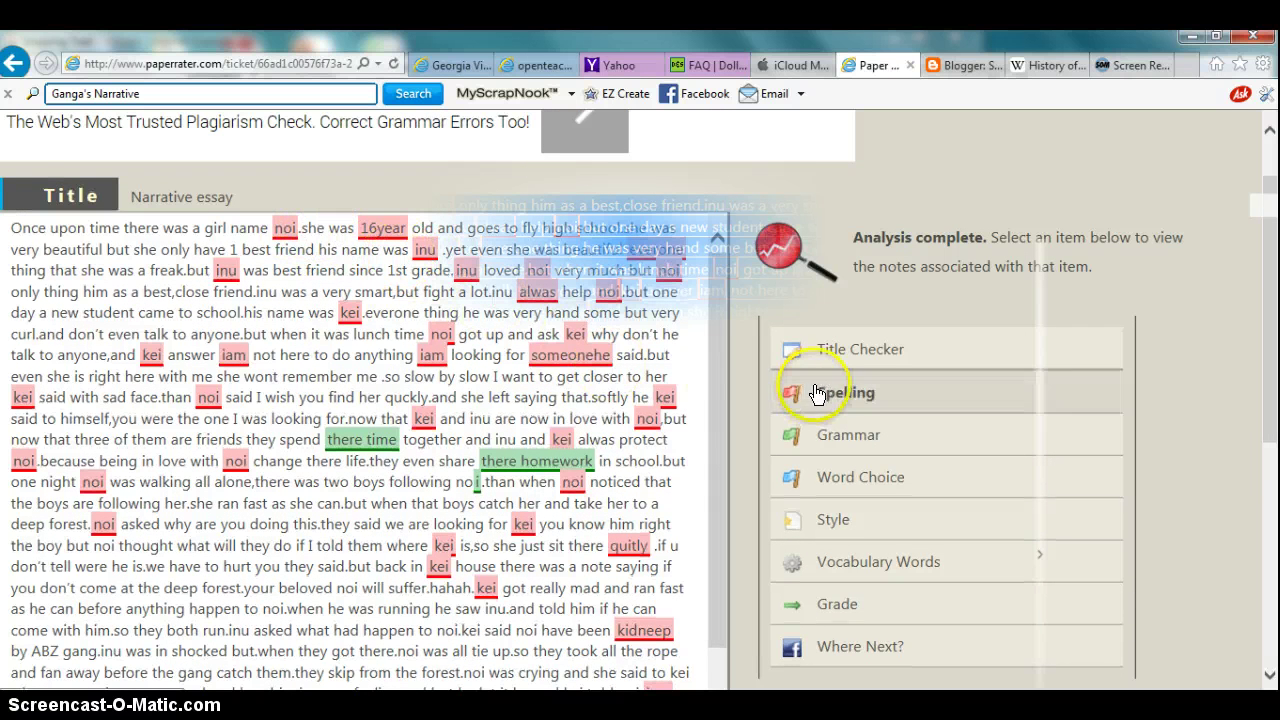
pyautogui.click(880, 350)
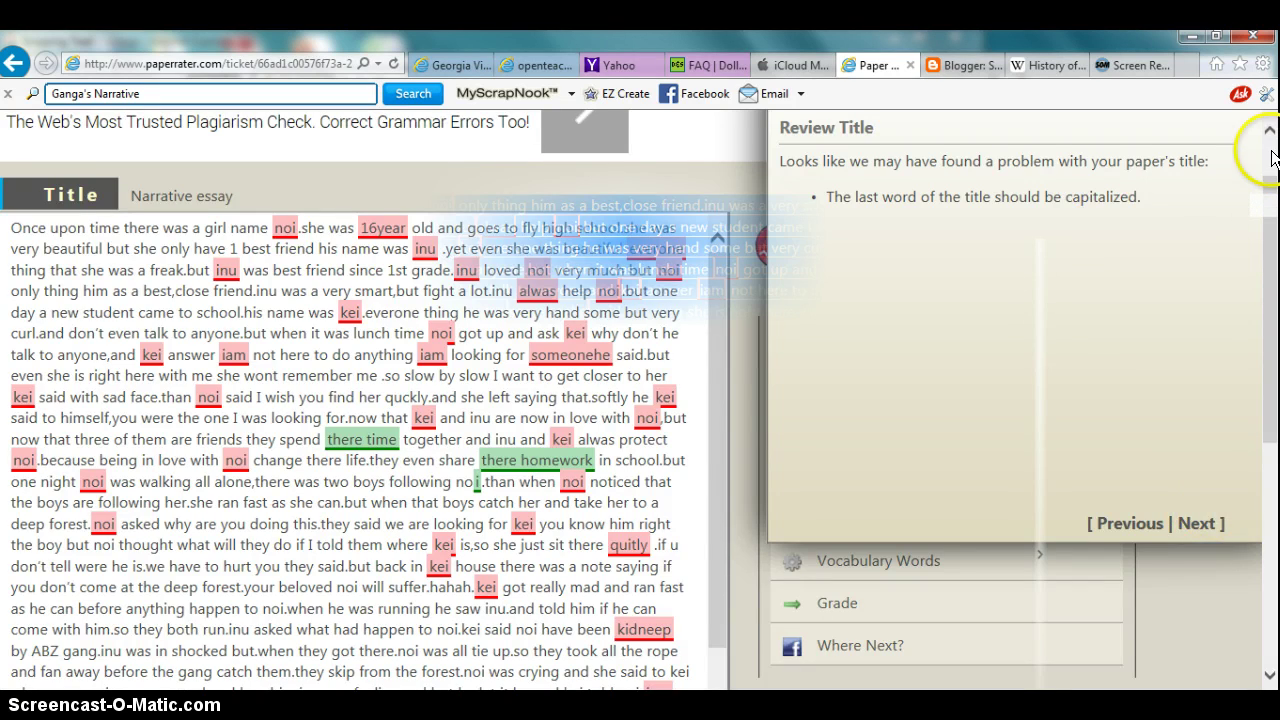
pyautogui.scroll(1, 1272, 158)
pyautogui.scroll(-3, 1236, 380)
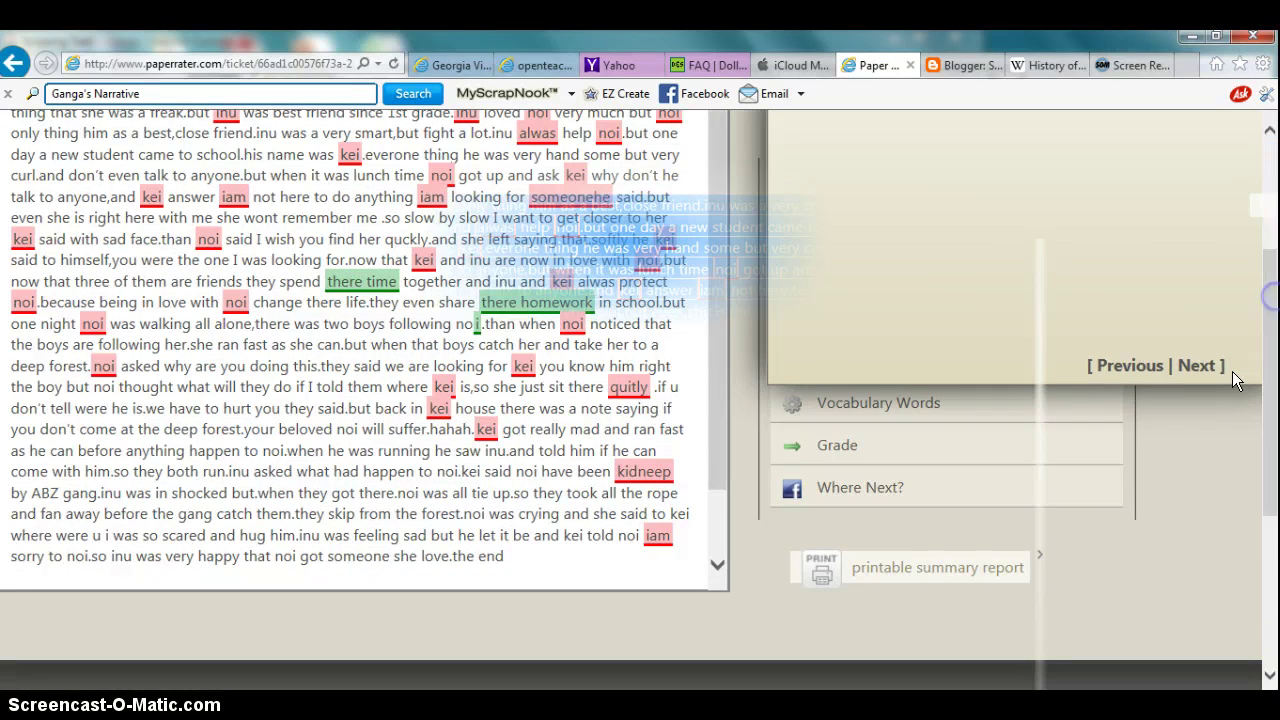
pyautogui.scroll(3, 1245, 400)
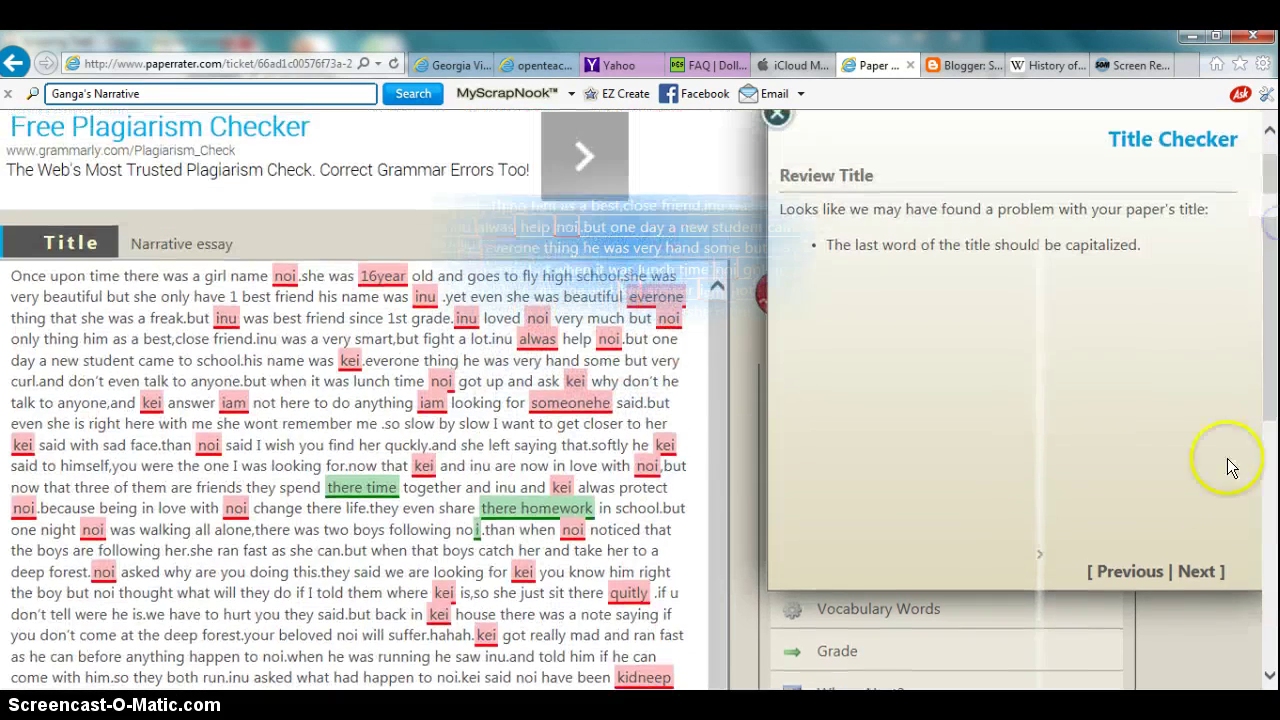
# Step: Move through the spelling and grammar feedback, then close the google.com popup
pyautogui.click(1194, 574)
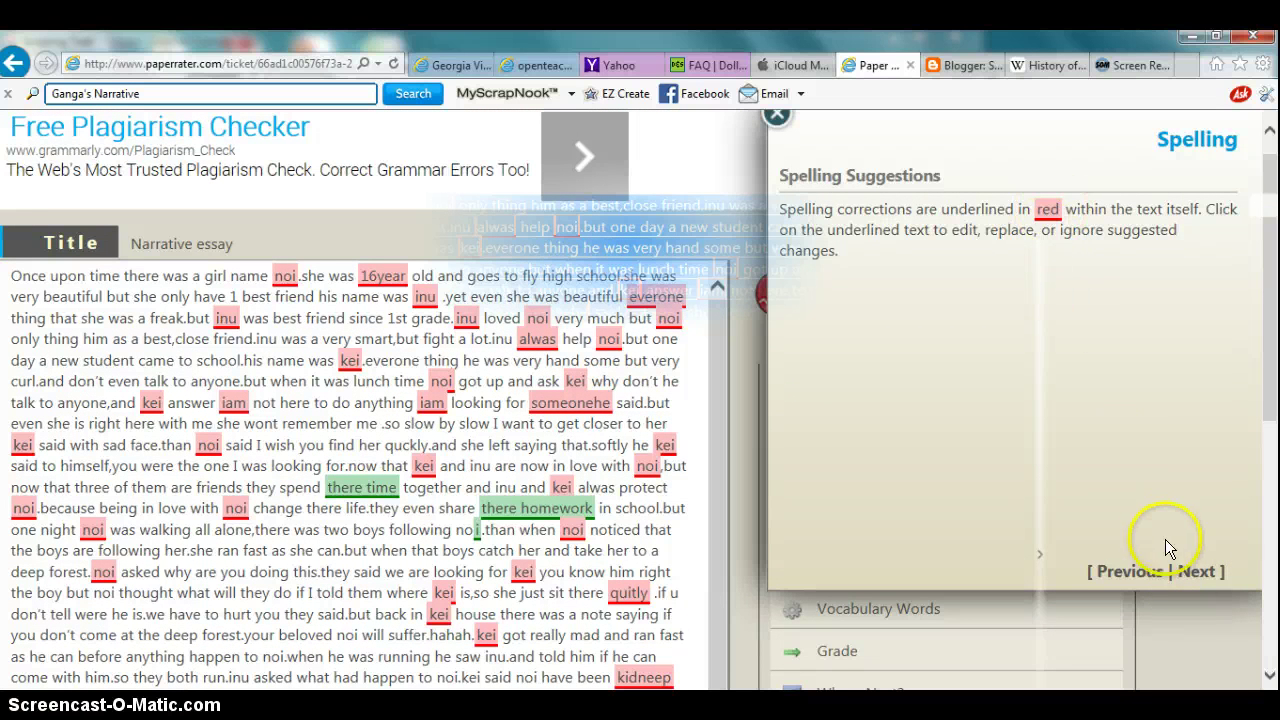
pyautogui.click(1192, 574)
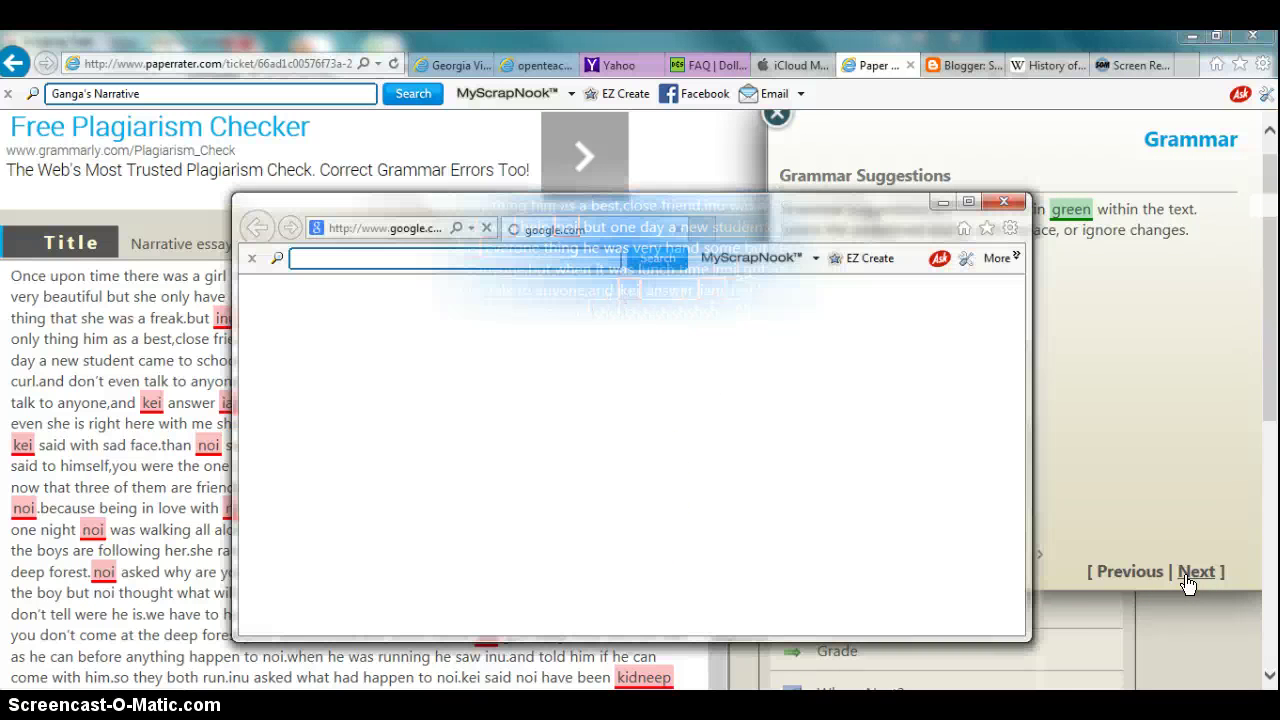
pyautogui.click(1002, 201)
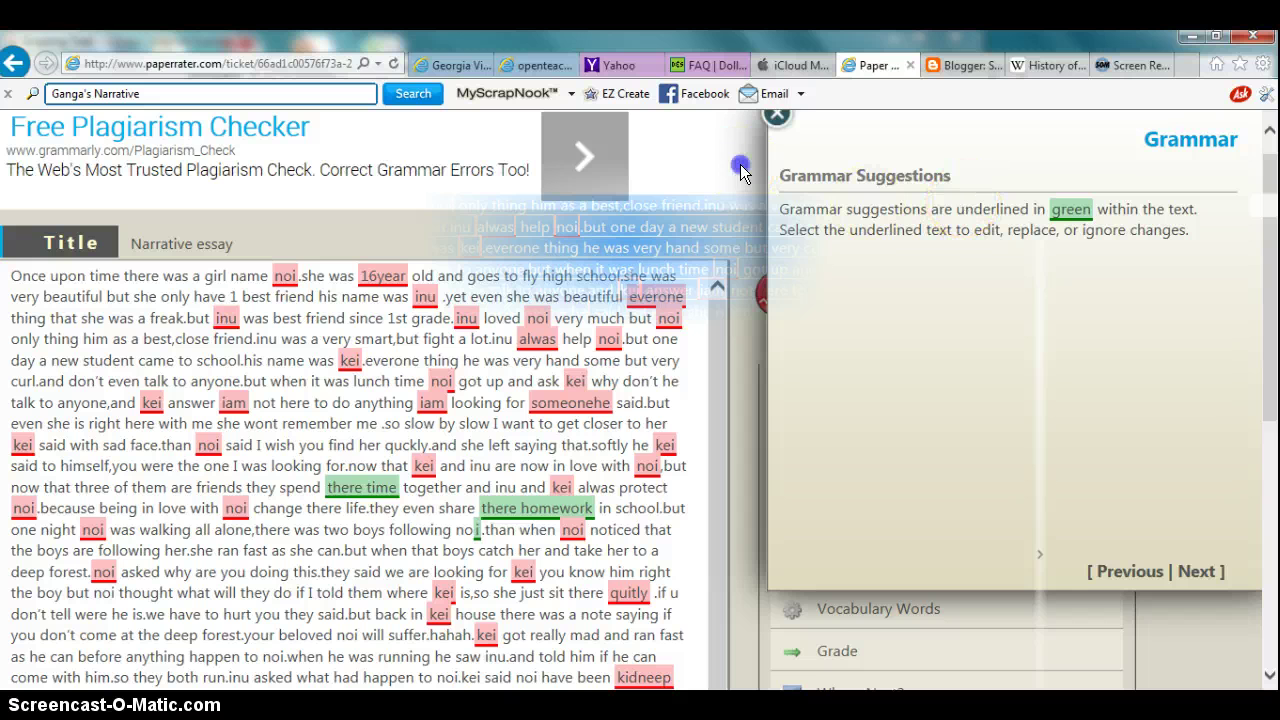
pyautogui.click(960, 66)
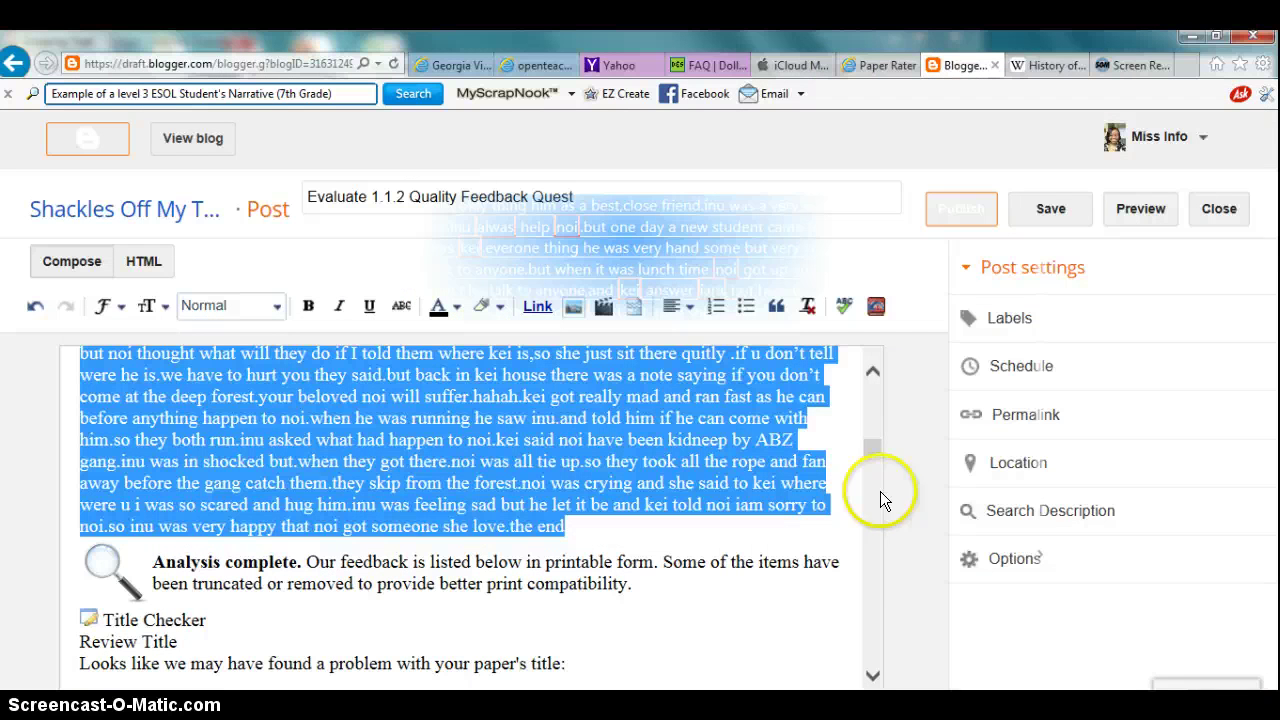
pyautogui.moveTo(879, 448); pyautogui.dragTo(884, 594)
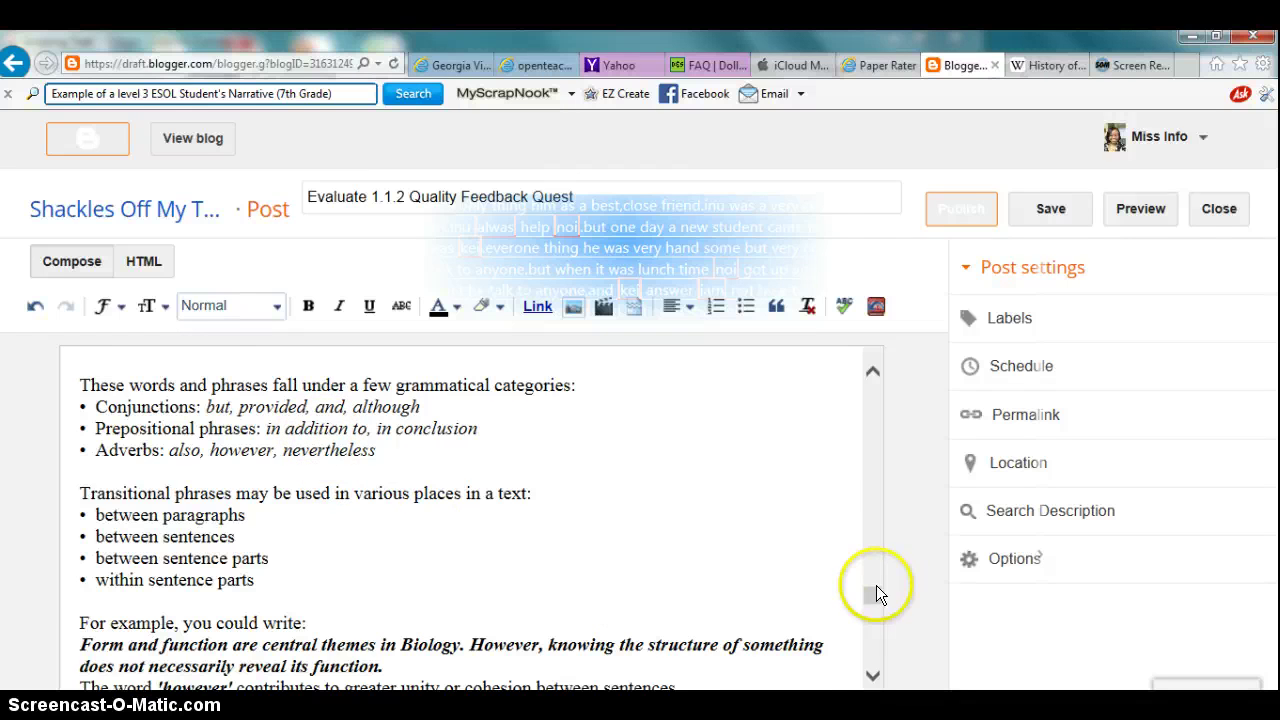
pyautogui.moveTo(876, 592); pyautogui.dragTo(903, 355)
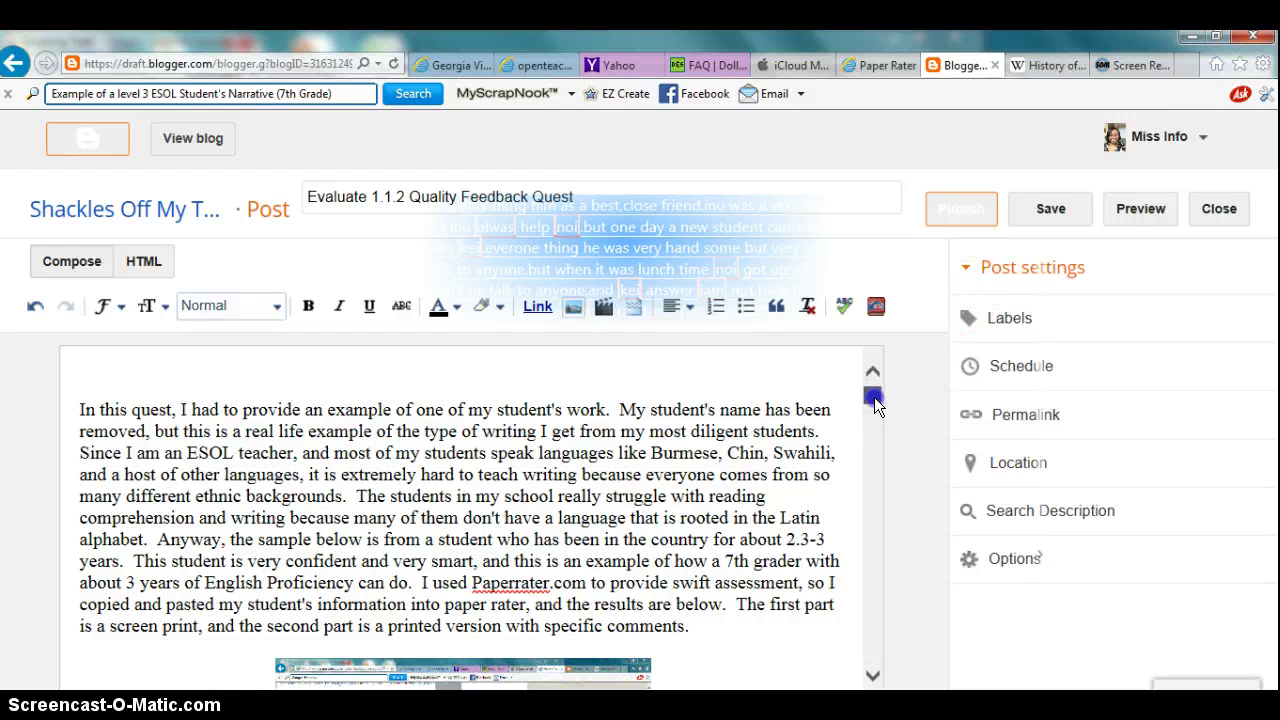
# Step: Delete the empty lines above 'In this quest' so the draft starts with the introduction
pyautogui.click(80, 410)
pyautogui.press('BackSpace')
pyautogui.press('BackSpace')
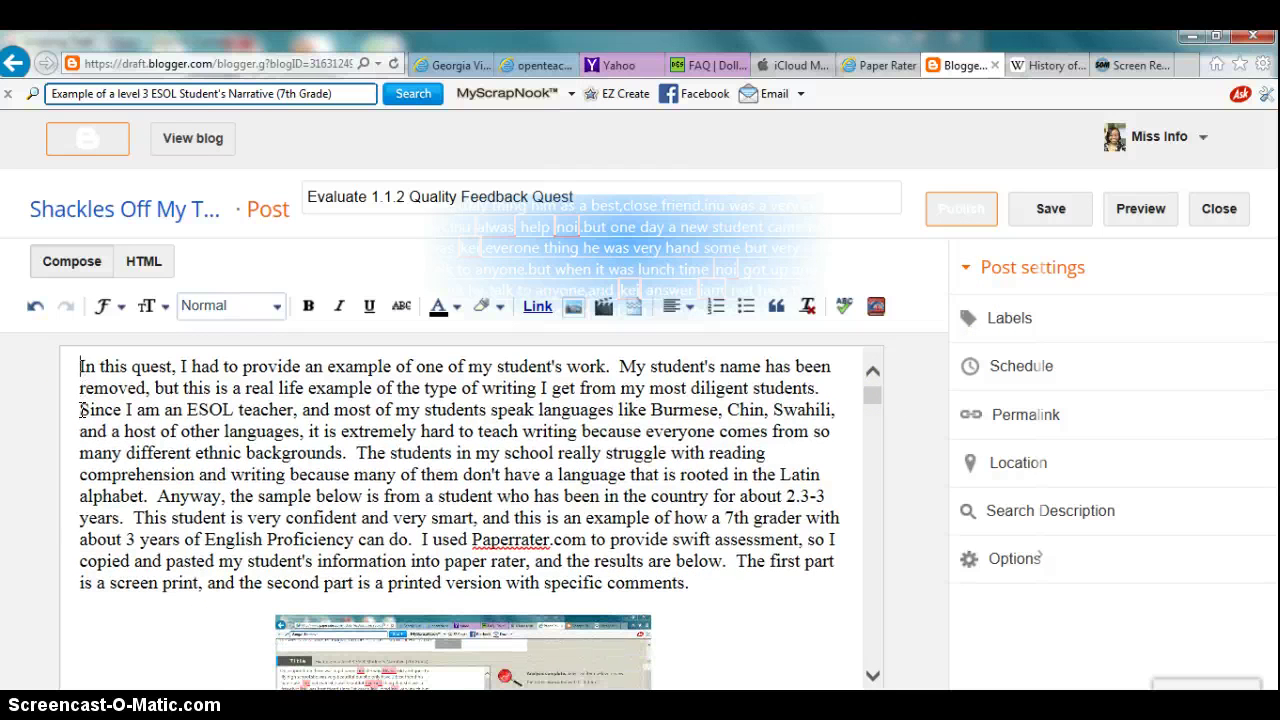